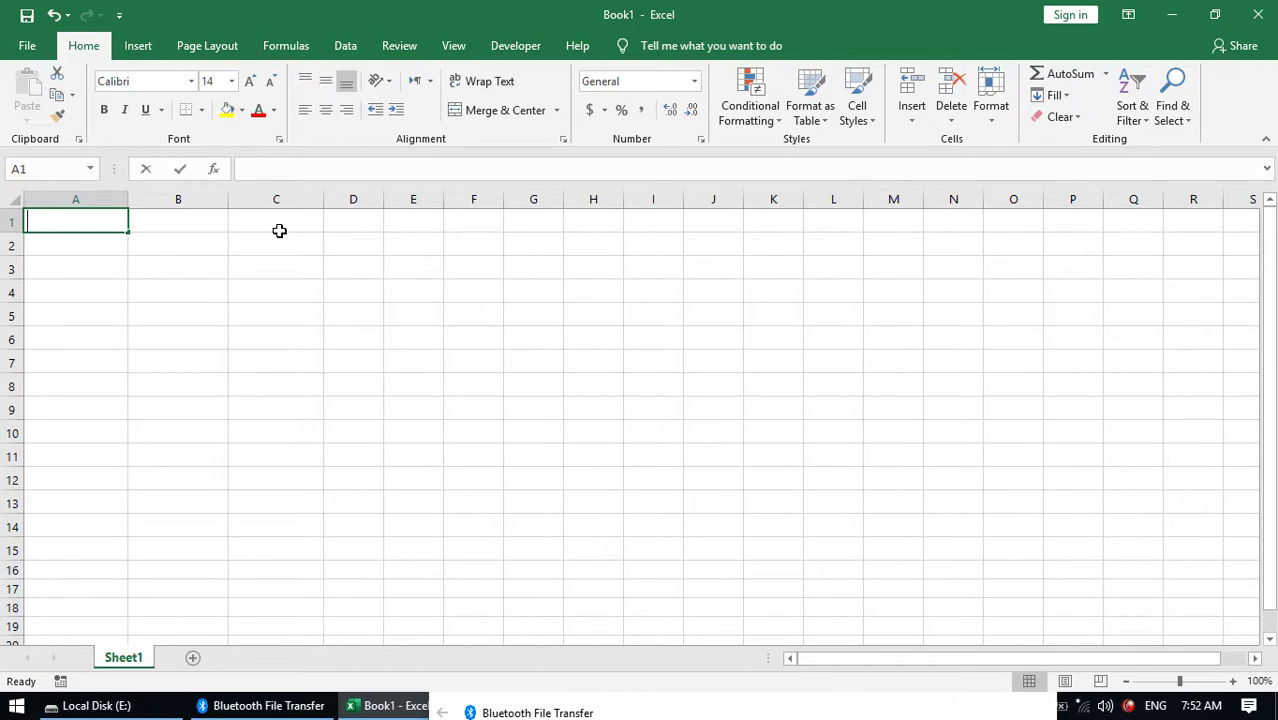
Enter the header Ename in A1 and fill A2:A10 with nine employee first names
type("Ename")
key("Return")
type("ali")
key("Return")
type("khan")
key("Return")
type("nasim")
key("Return")
type("wali")
key("Return")
type("rasheed")
key("Return")
type("ahammad")
key("Return")
type("Muhammas")
key("Return")
type("r")
key("ctrl+Return")
key("Up")
type("Muhammada")
key("BackSpace")
key("Return")
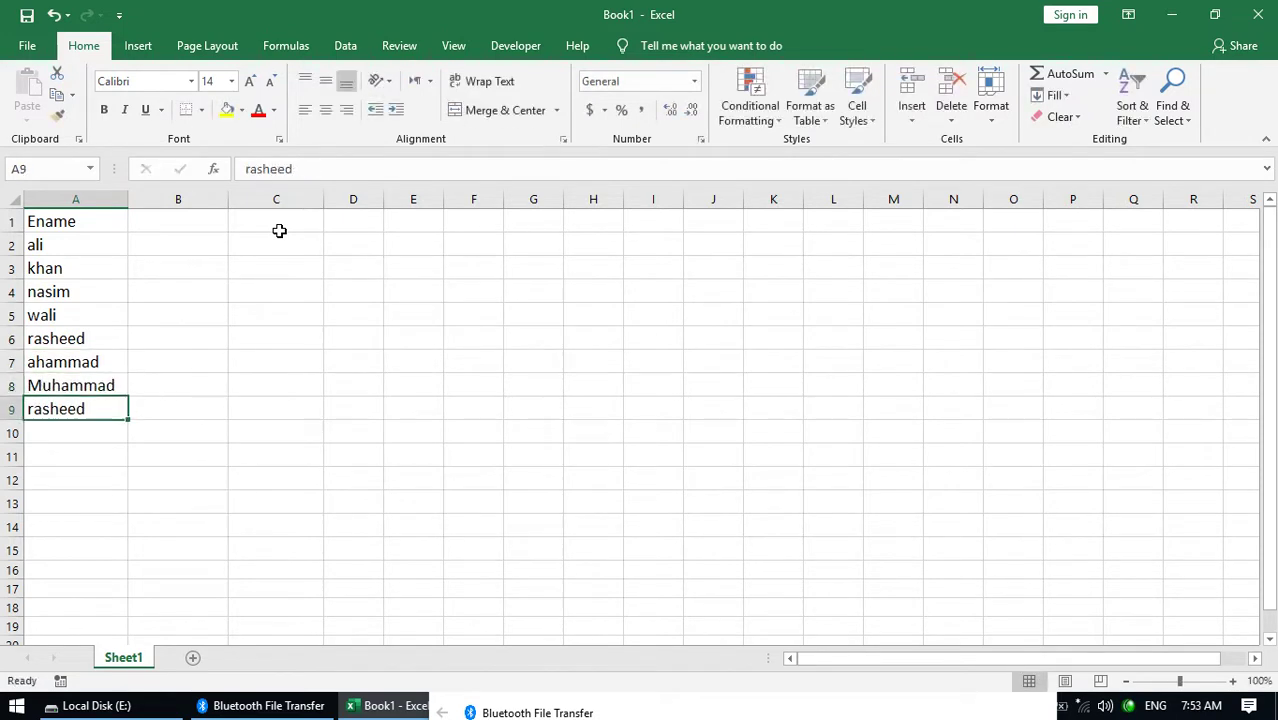
key("Return")
type("rasool")
key("Return")
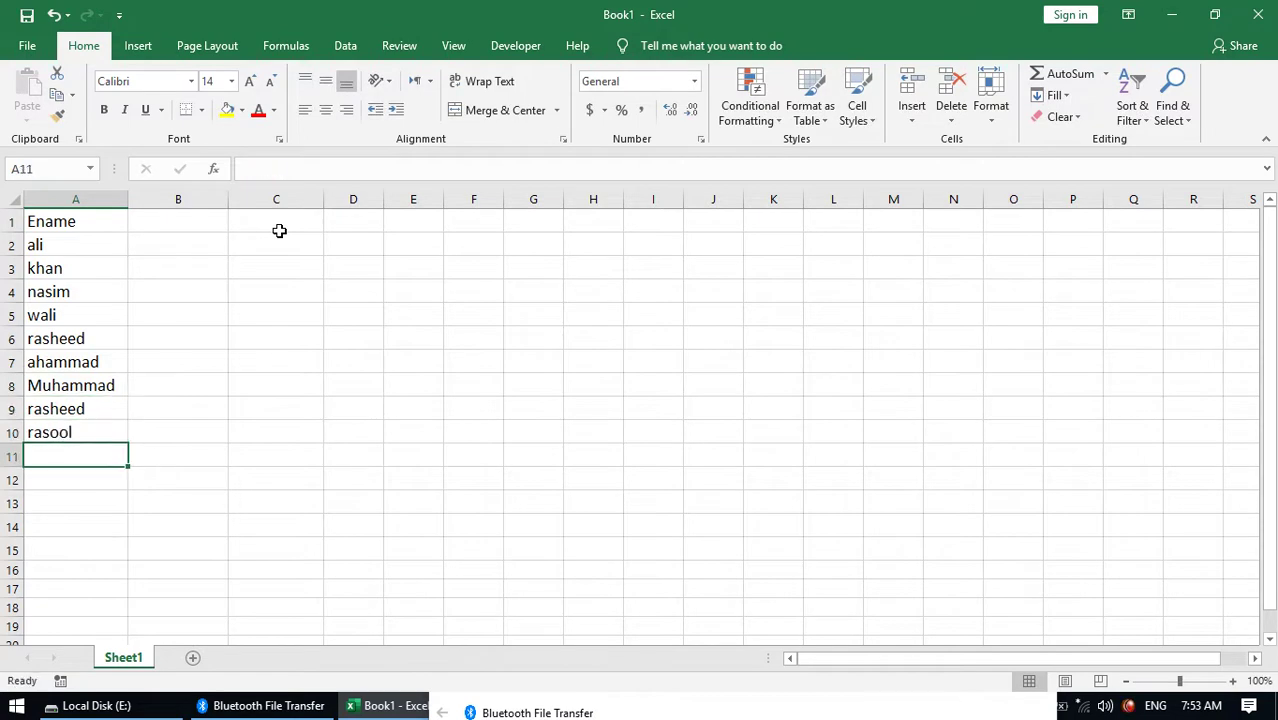
Enter the header sallary in B1 with the salaries 300 and 400 in B2 and B3
left_click(205, 220)
type("sallary")
key("Return")
type("300")
key("Return")
type("400")
key("Return")
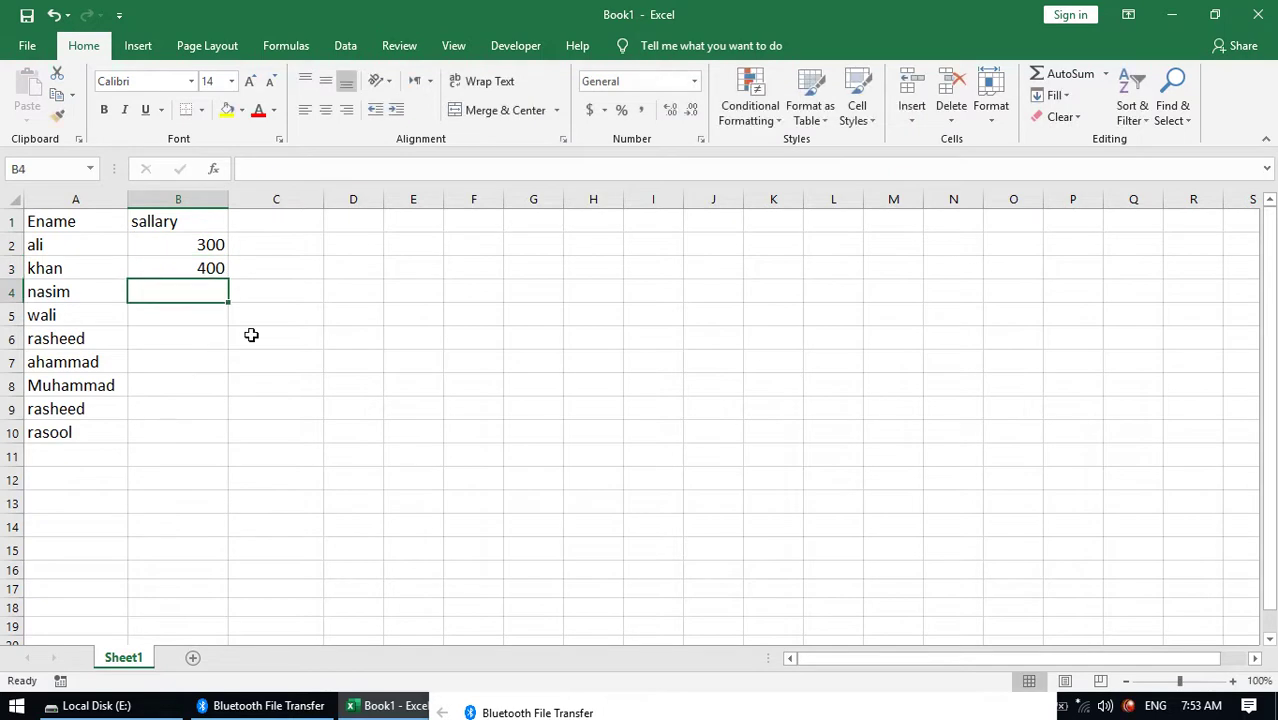
Extend the salary series from B2:B3 down to B10 so every employee has a value
left_click_drag(203, 242, 224, 280)
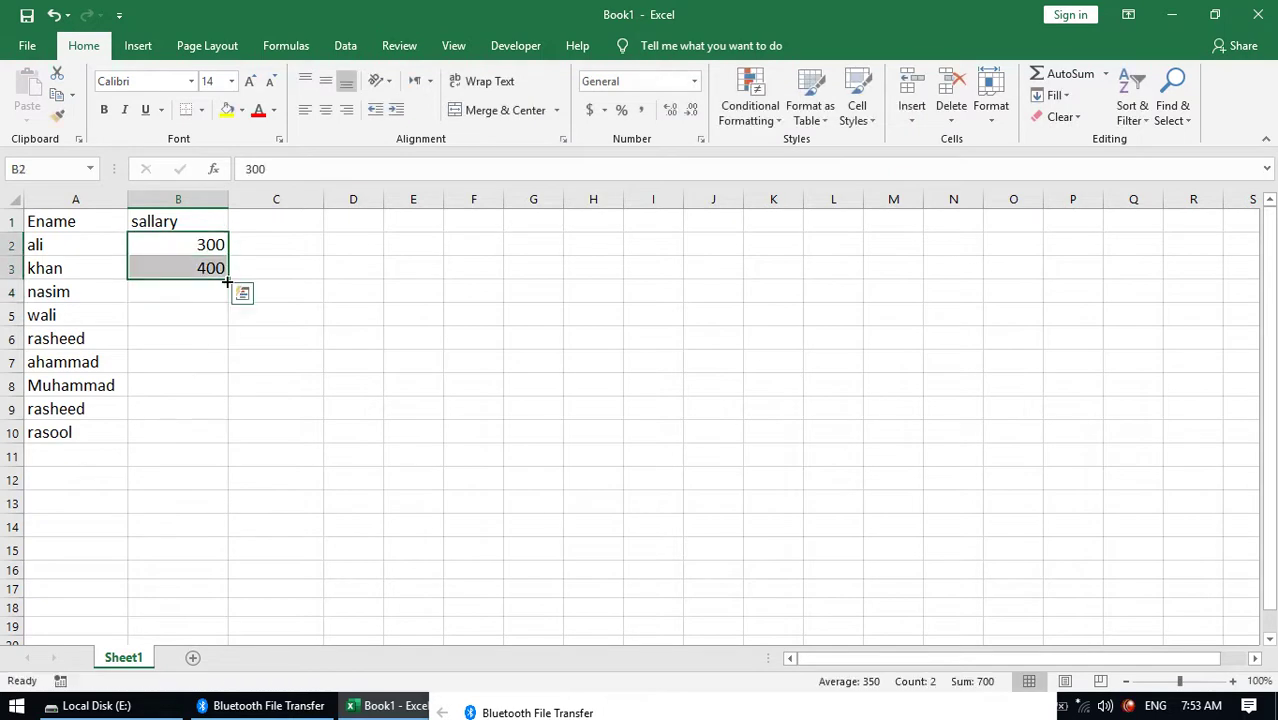
double_click(228, 282)
left_click(208, 423)
left_click_drag(208, 421, 207, 412)
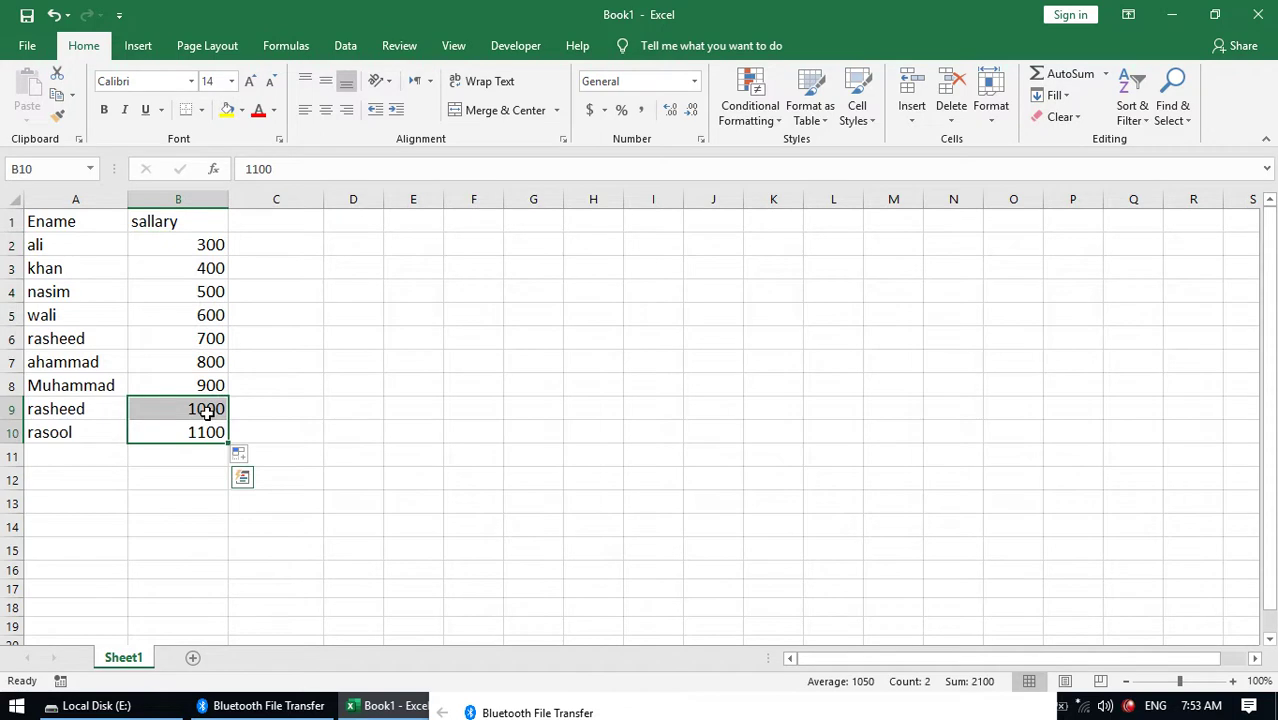
Set the salary in B5 to 1500 and check the salary range B2:B10
left_click(212, 316)
type("1500")
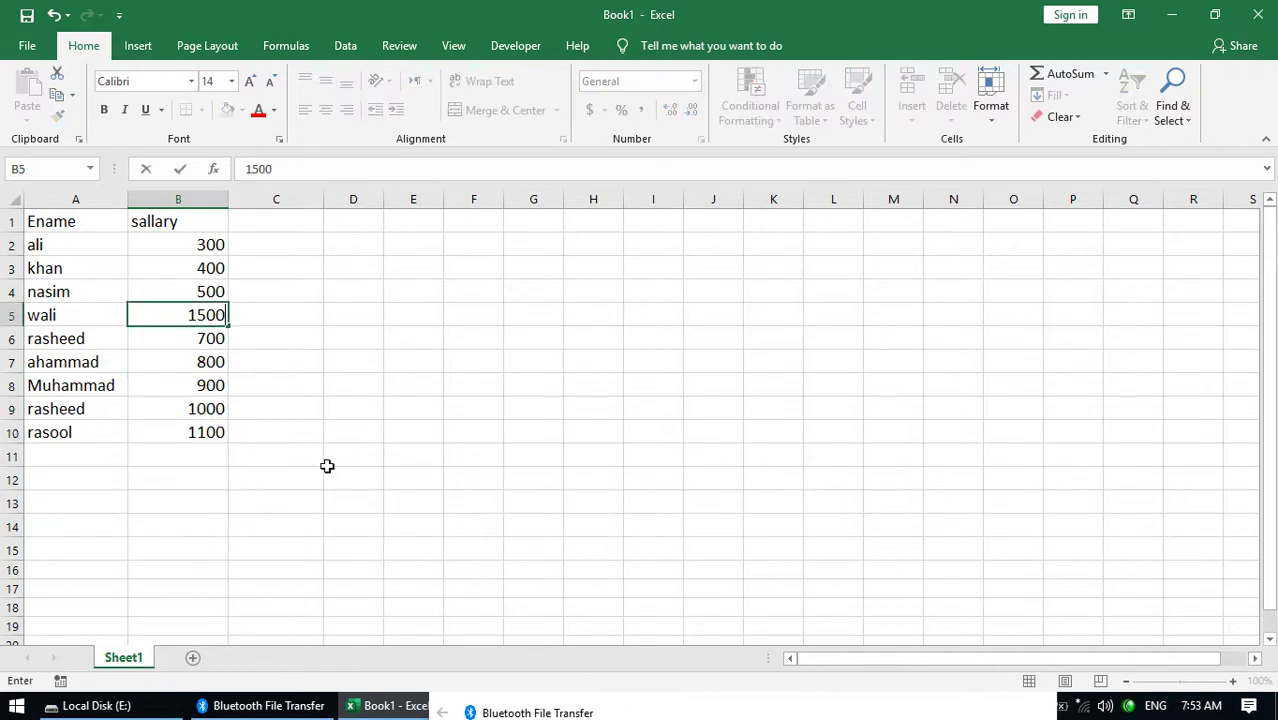
key("Return")
left_click_drag(218, 430, 220, 240)
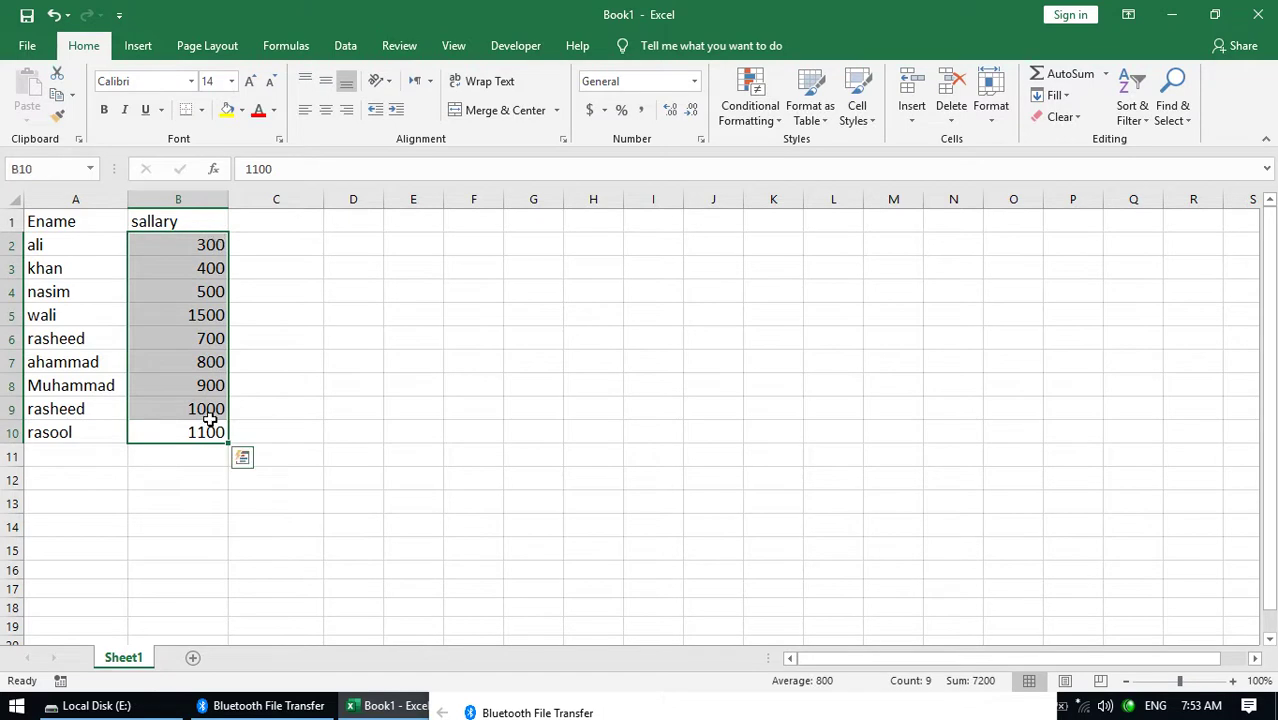
Enter =LARGE(B2:B10,1) in E6 to return the highest salary
left_click(397, 276)
left_click(449, 341)
left_click(419, 345)
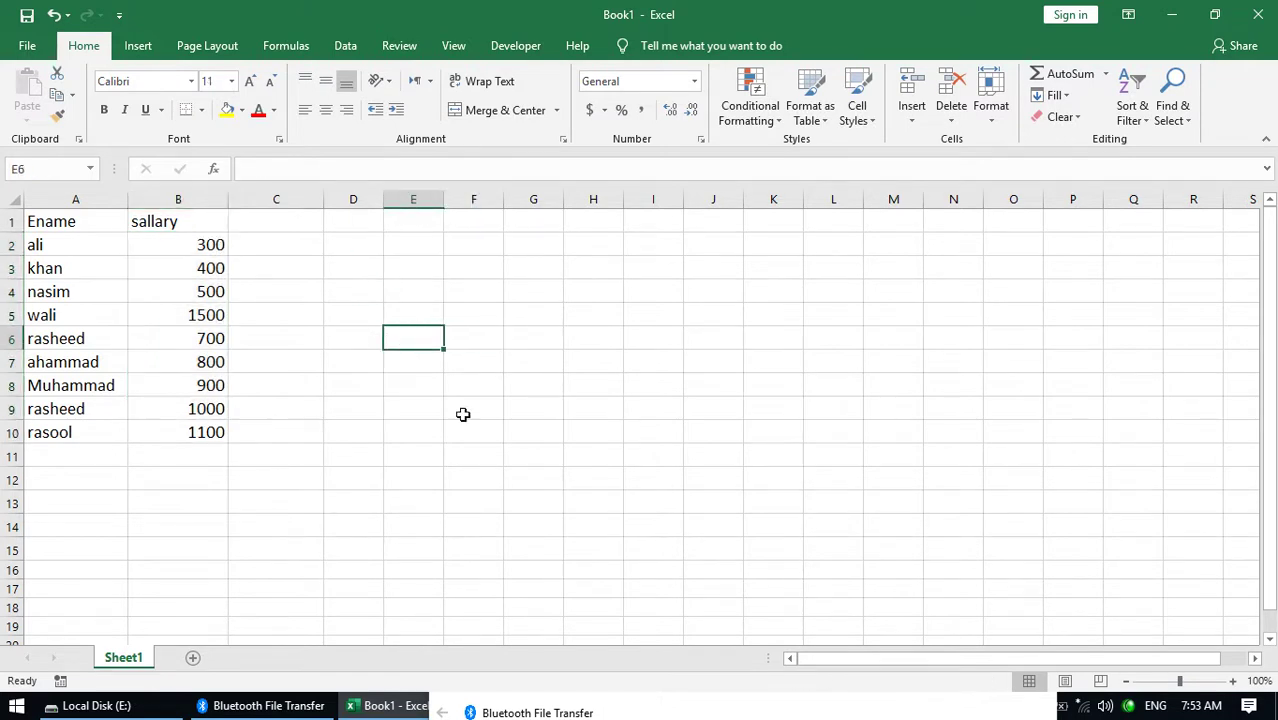
type("=lar")
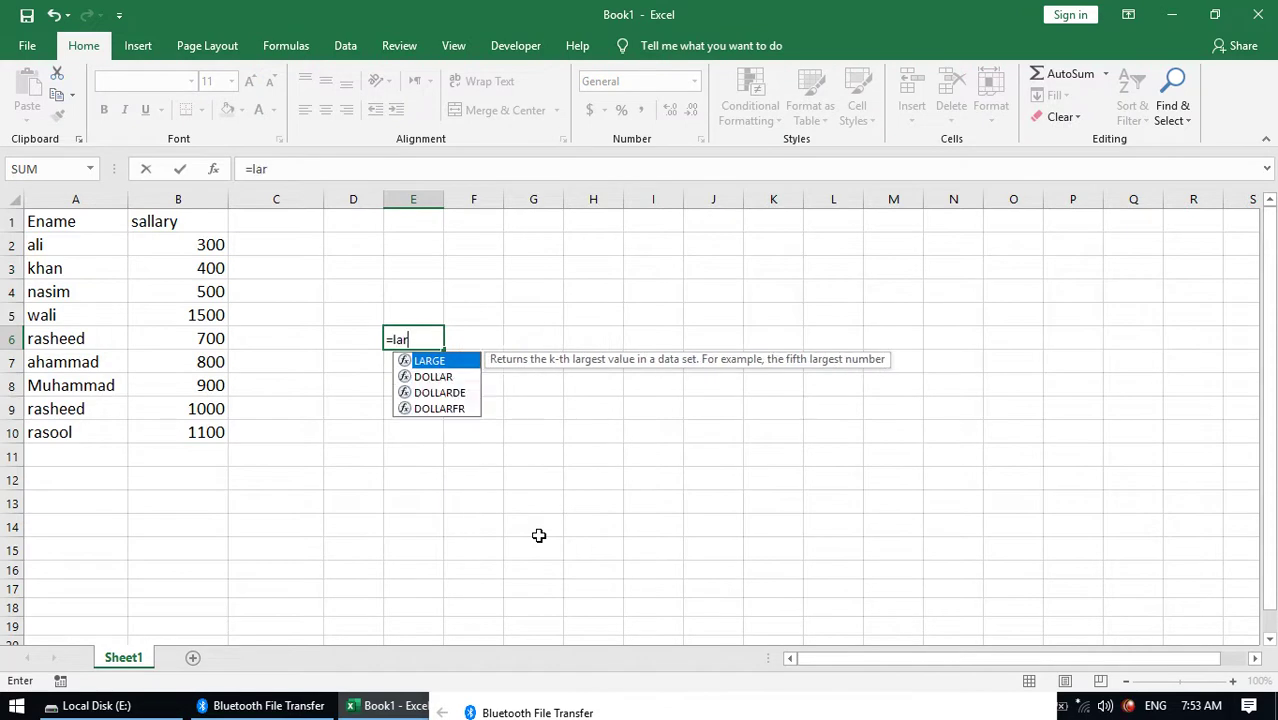
key("Tab")
left_click_drag(209, 428, 207, 250)
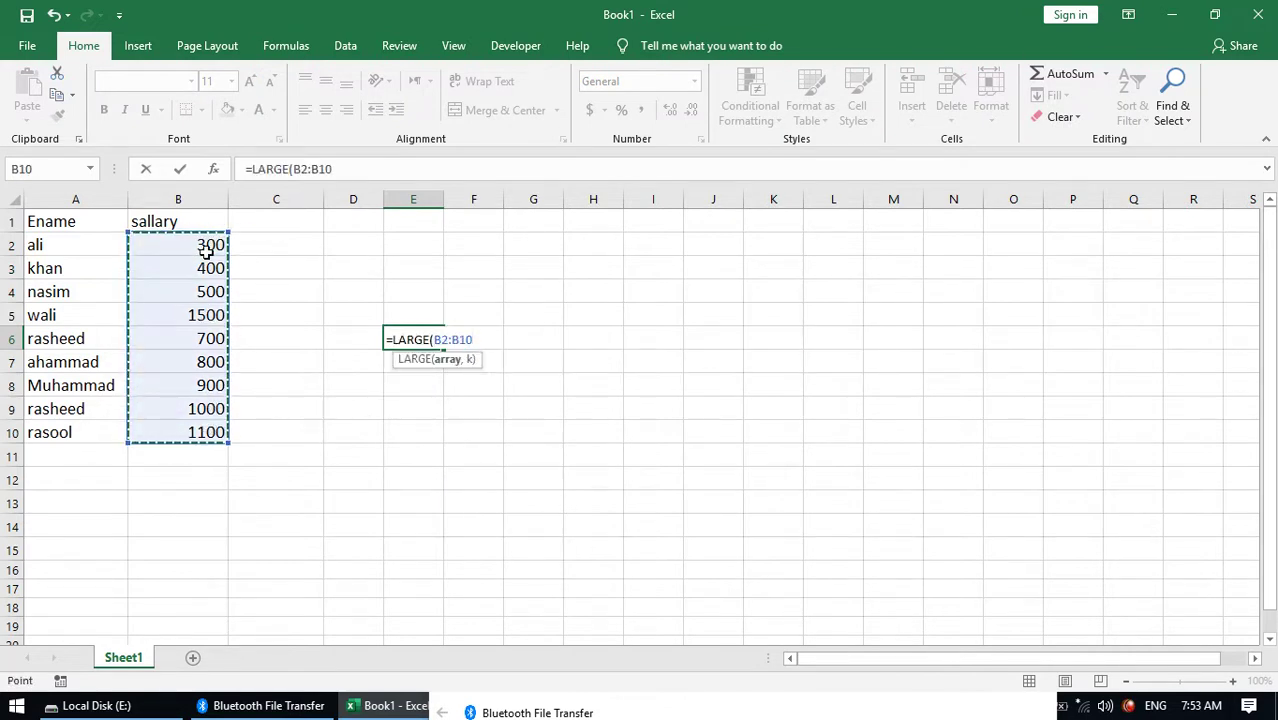
type(",1")
key("Return")
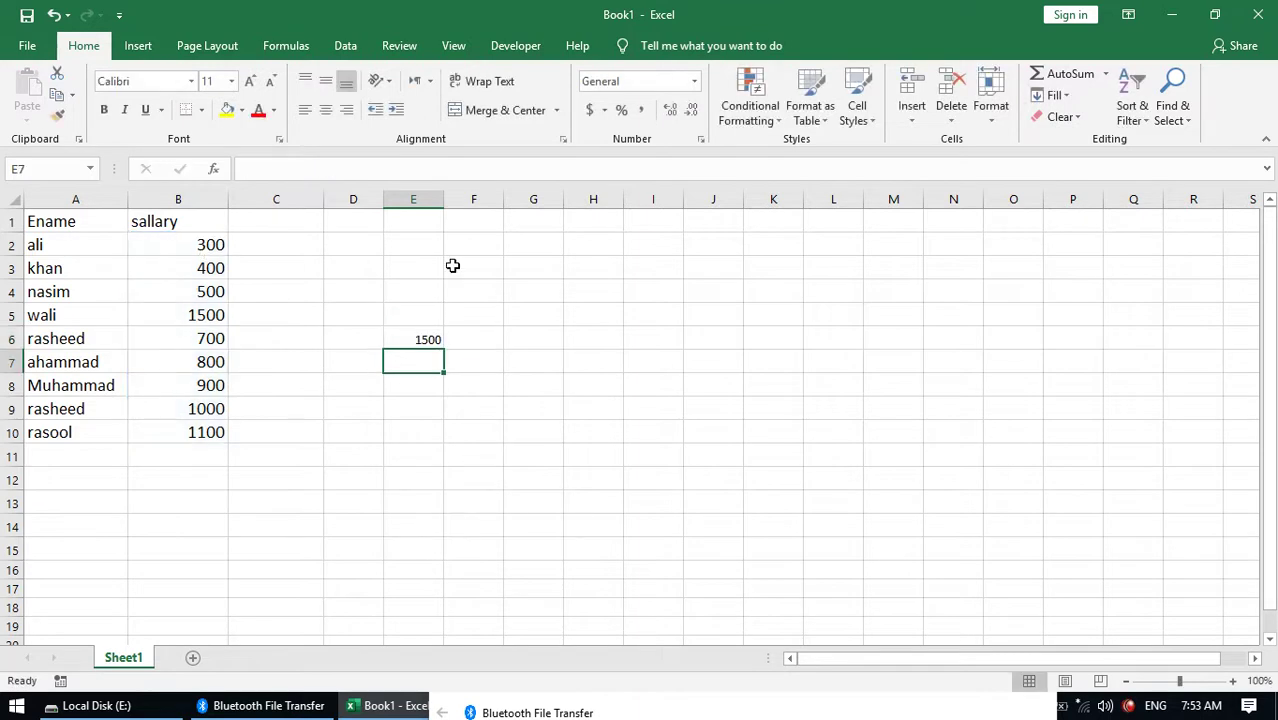
Examine the range and rank arguments of the LARGE formula in E6
left_click(425, 340)
double_click(425, 340)
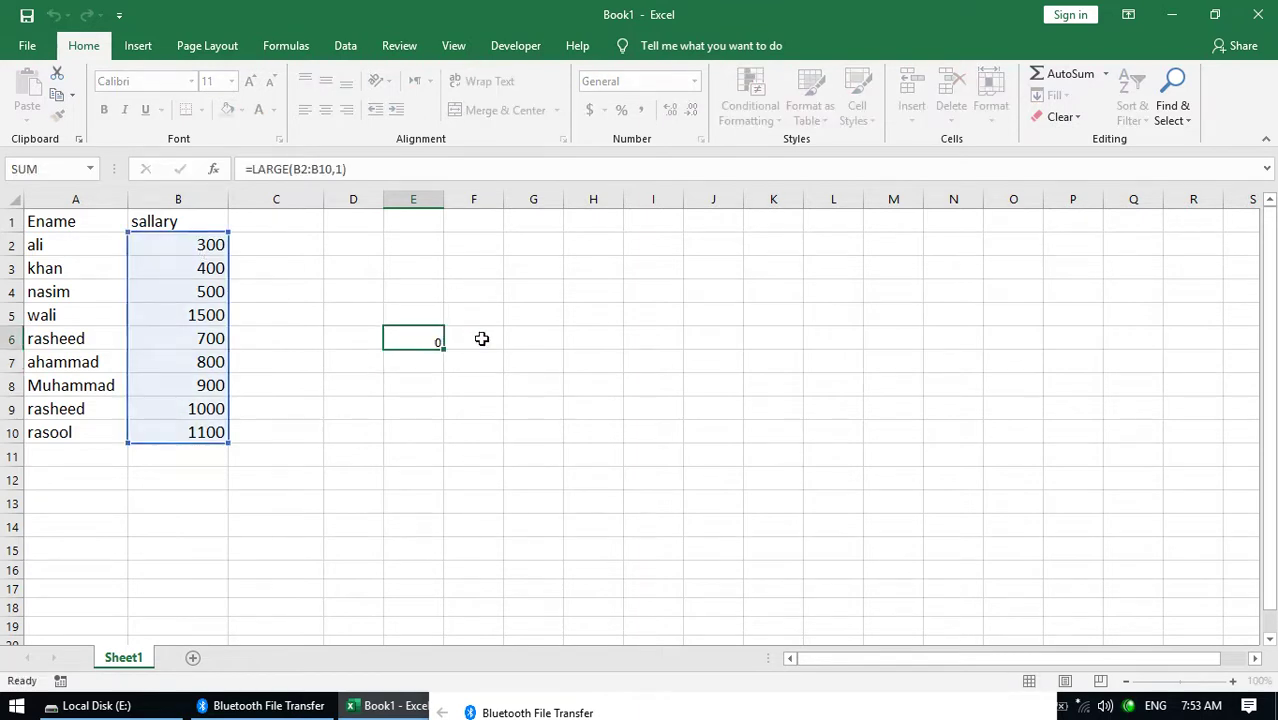
key("Return")
Enter =SUM(LARGE(B2:B10,{1,2,3})) in E7 to total the three highest salaries, accepting the suggested bracket correction
type("=SUM(")
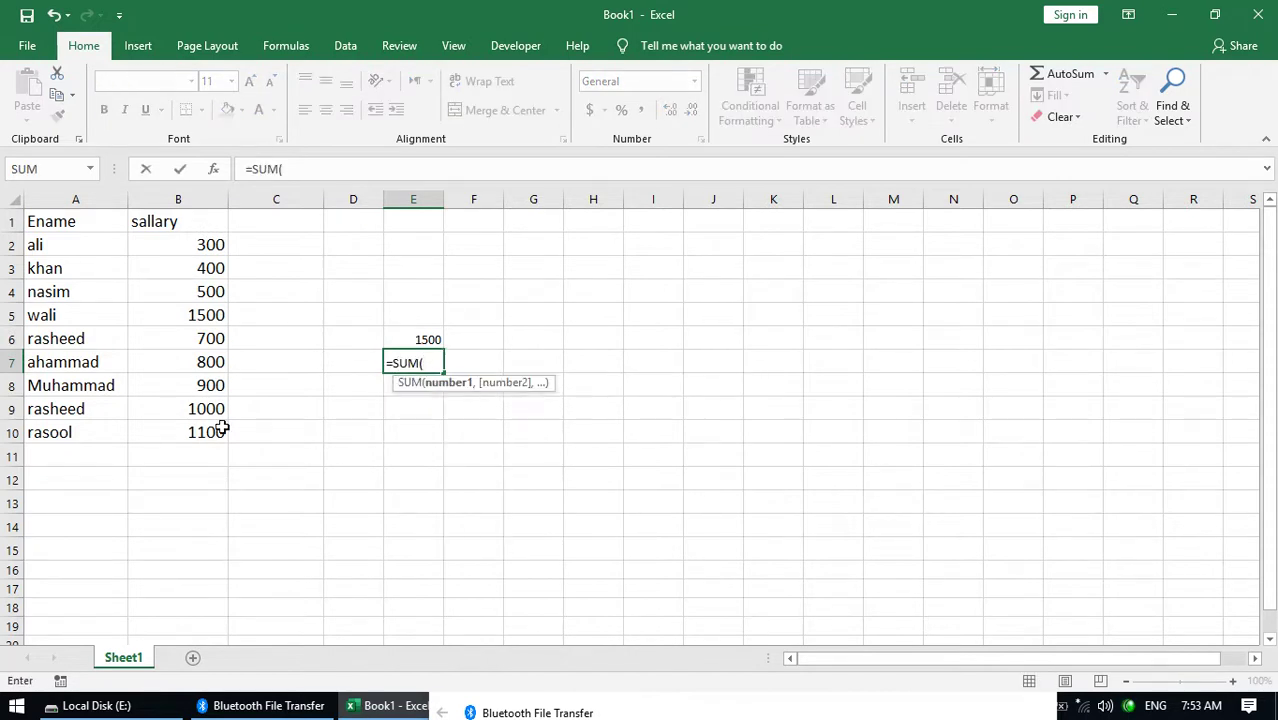
type("lar")
key("Tab")
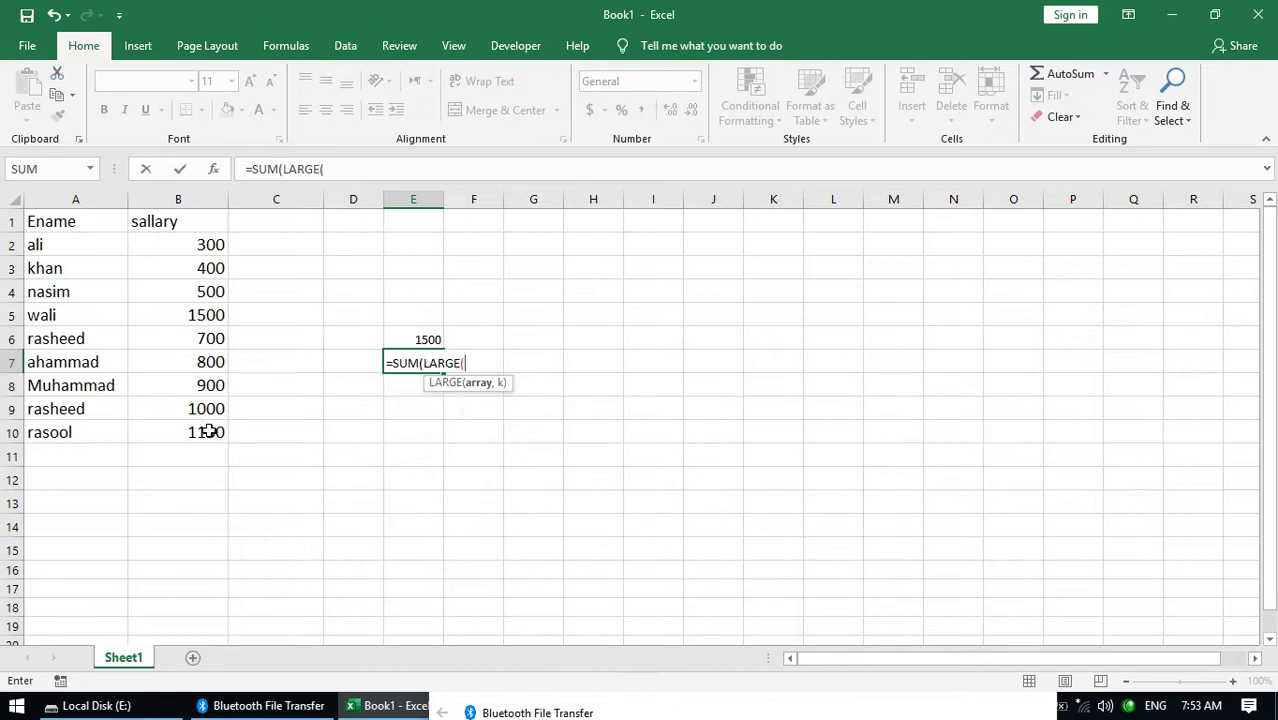
left_click_drag(205, 430, 207, 240)
type(",{")
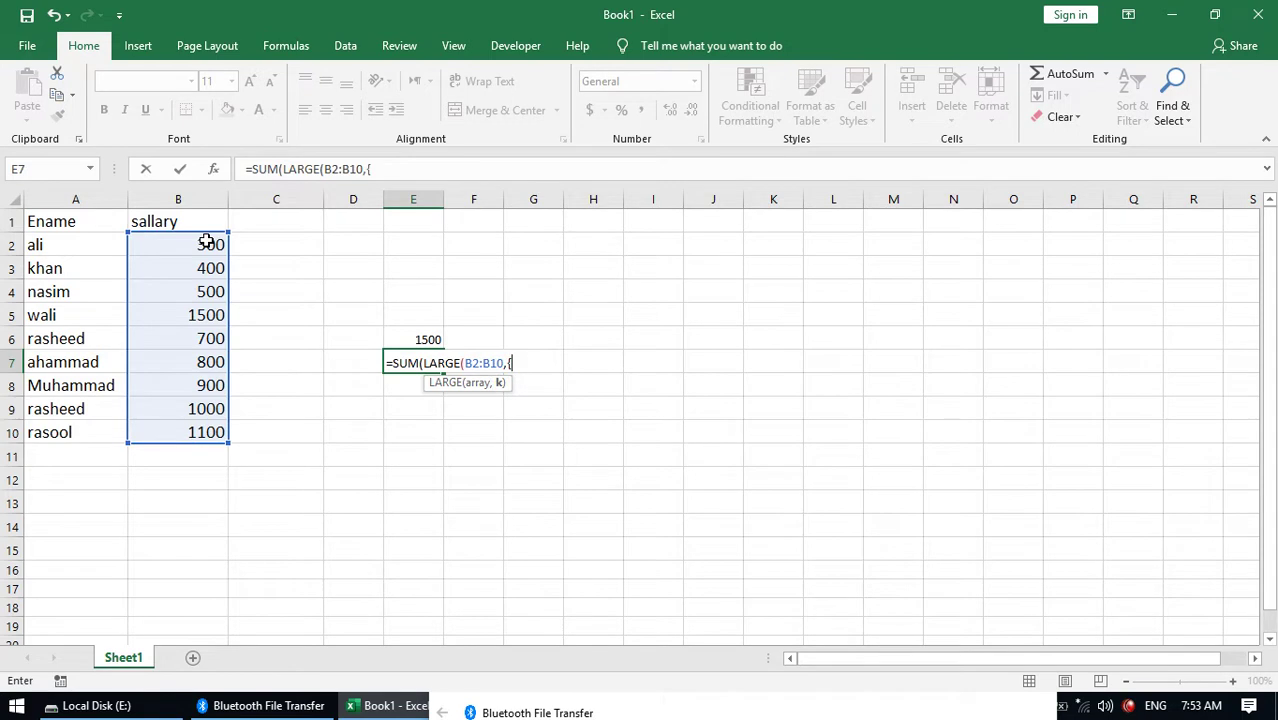
type("1,2,3})")
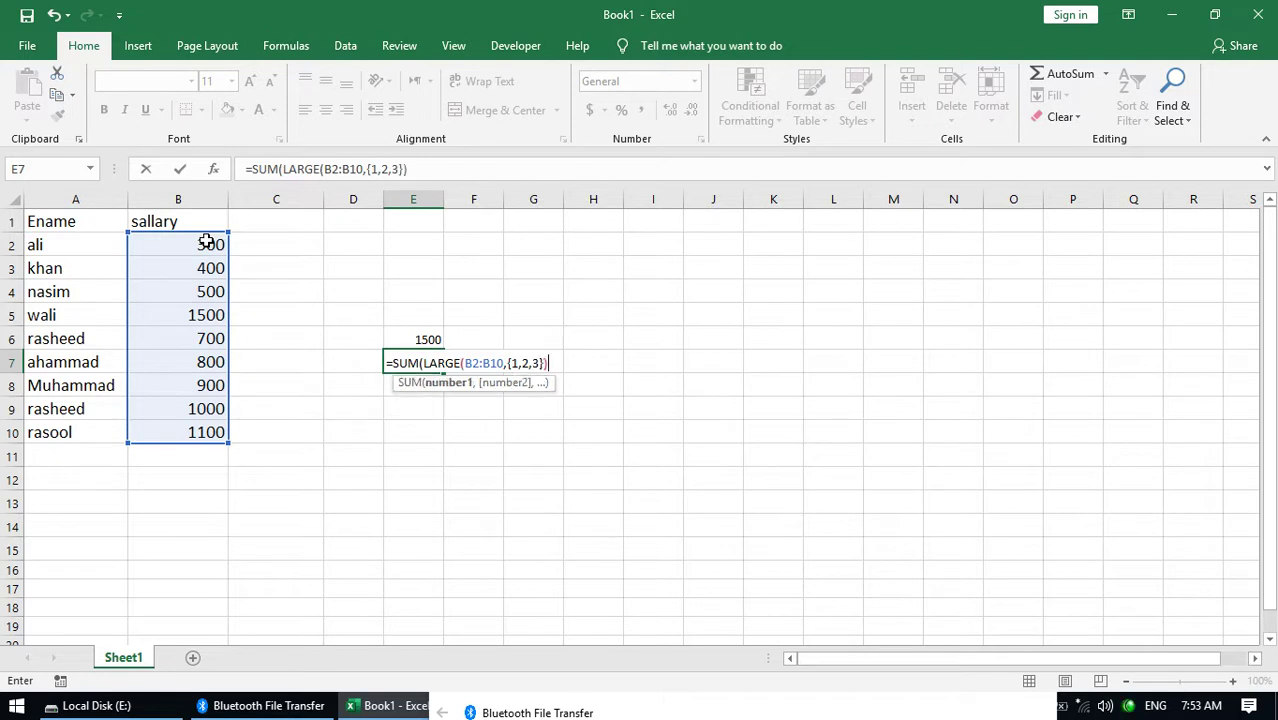
key("Return")
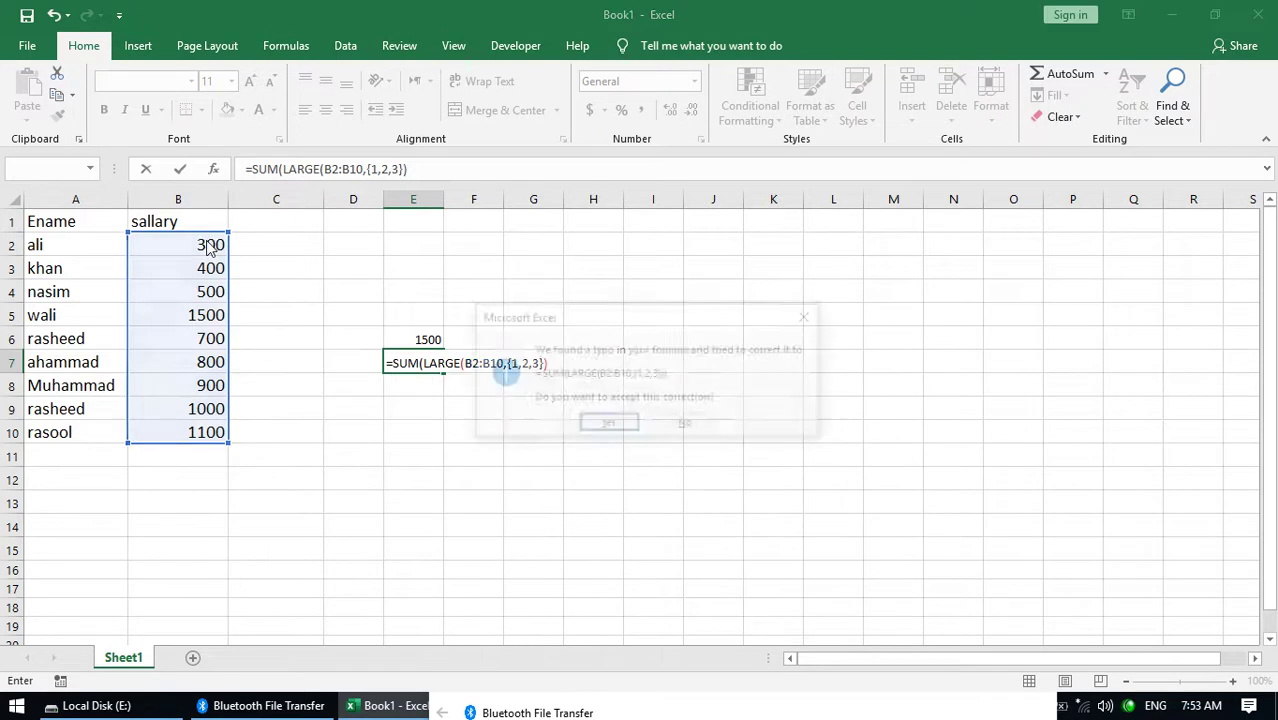
key("Return")
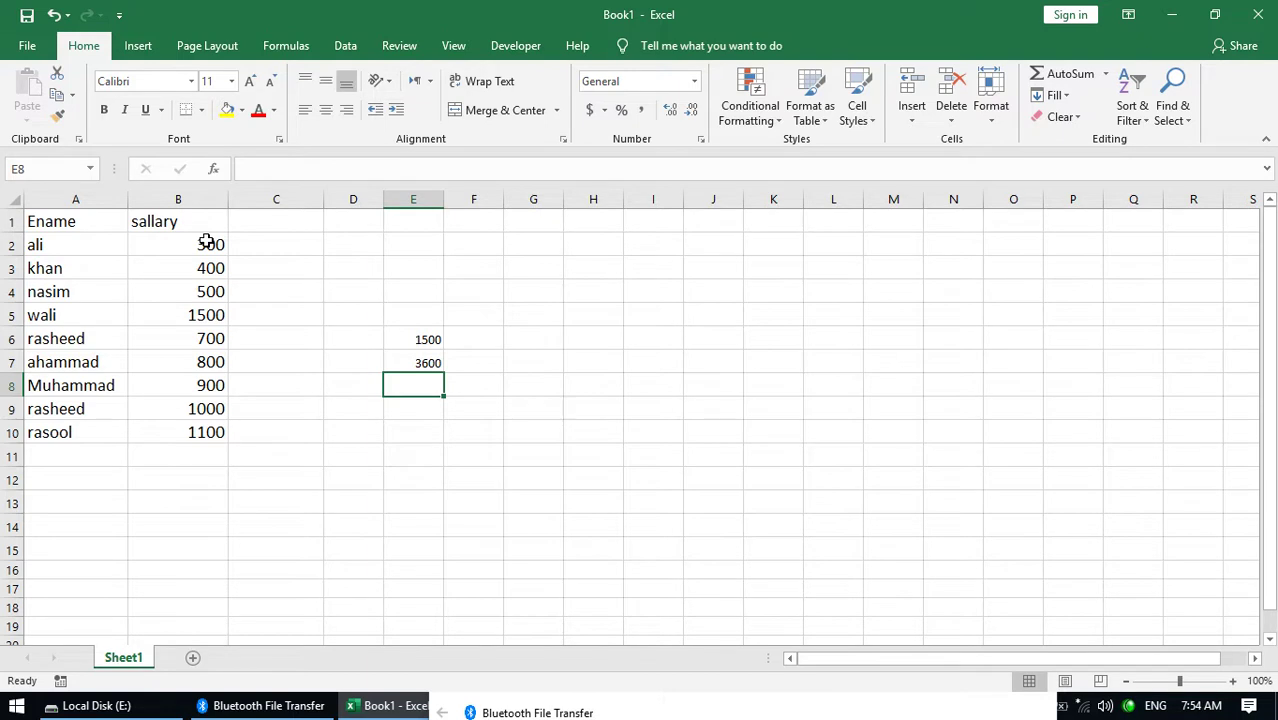
Check the E7 total against the three highest salaries in B10, B9 and B5, and review its formula
left_click(422, 366)
left_click(214, 427)
left_click(210, 410)
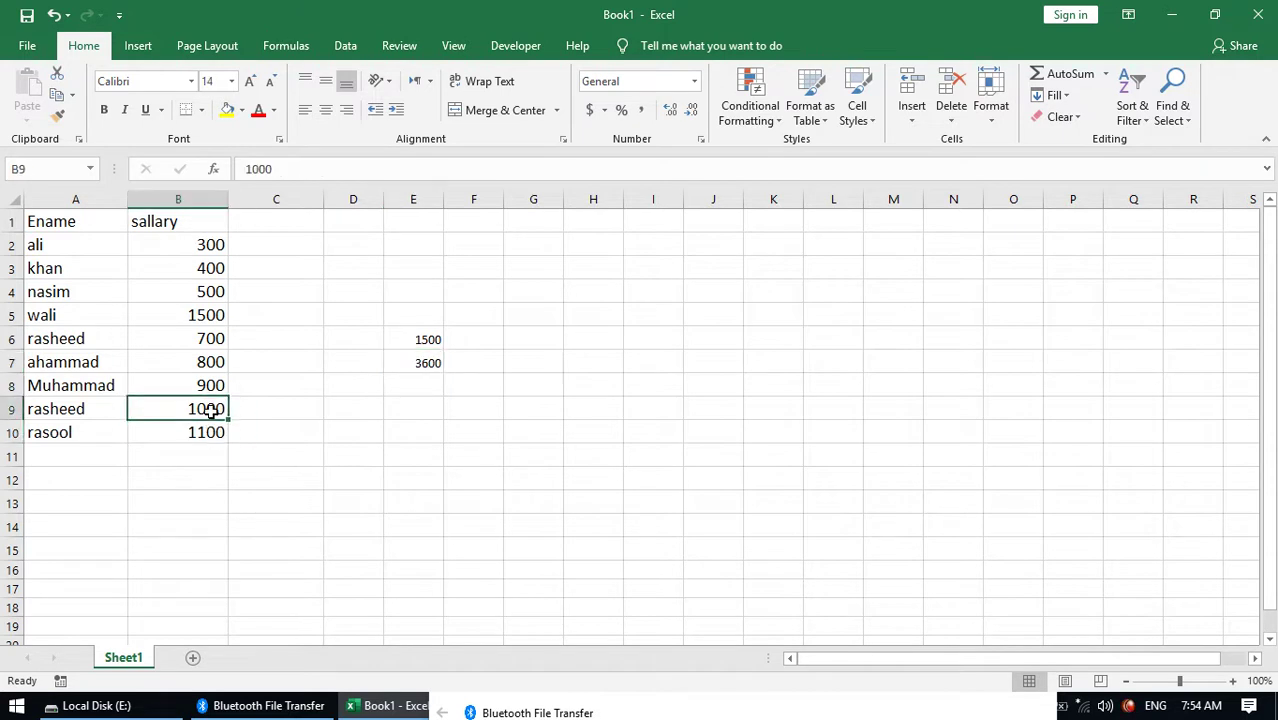
left_click(213, 316)
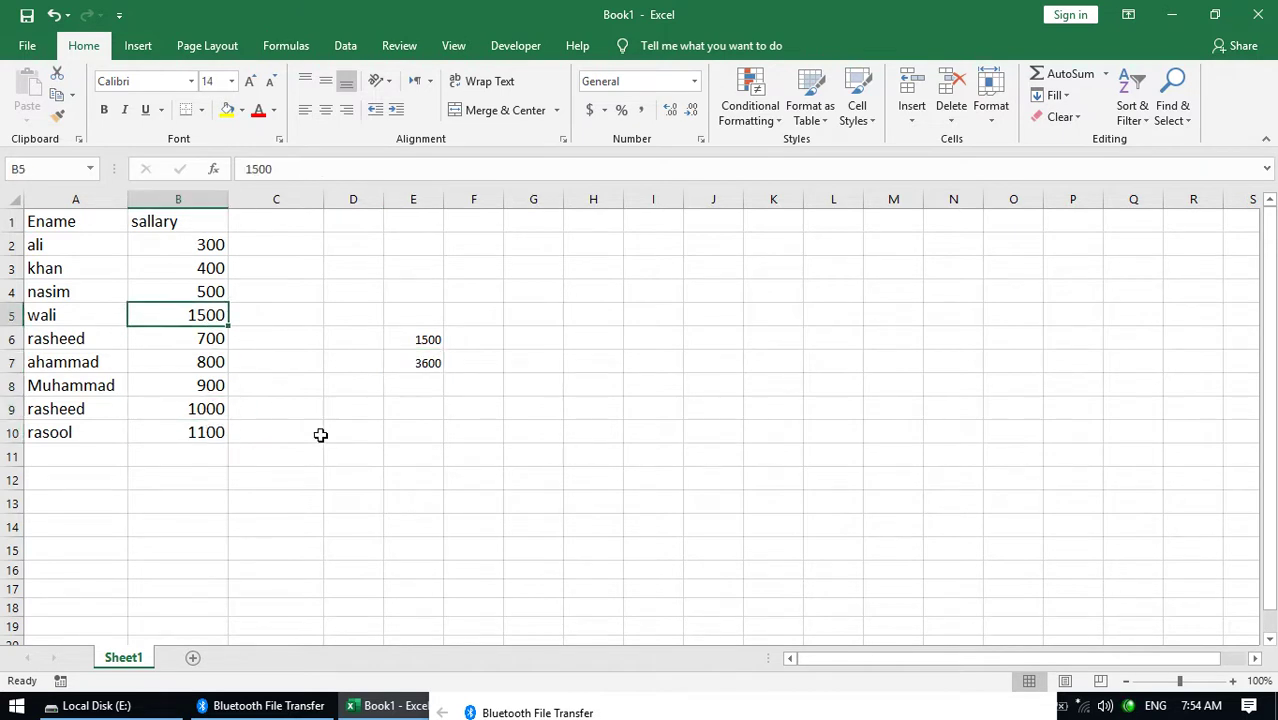
double_click(420, 363)
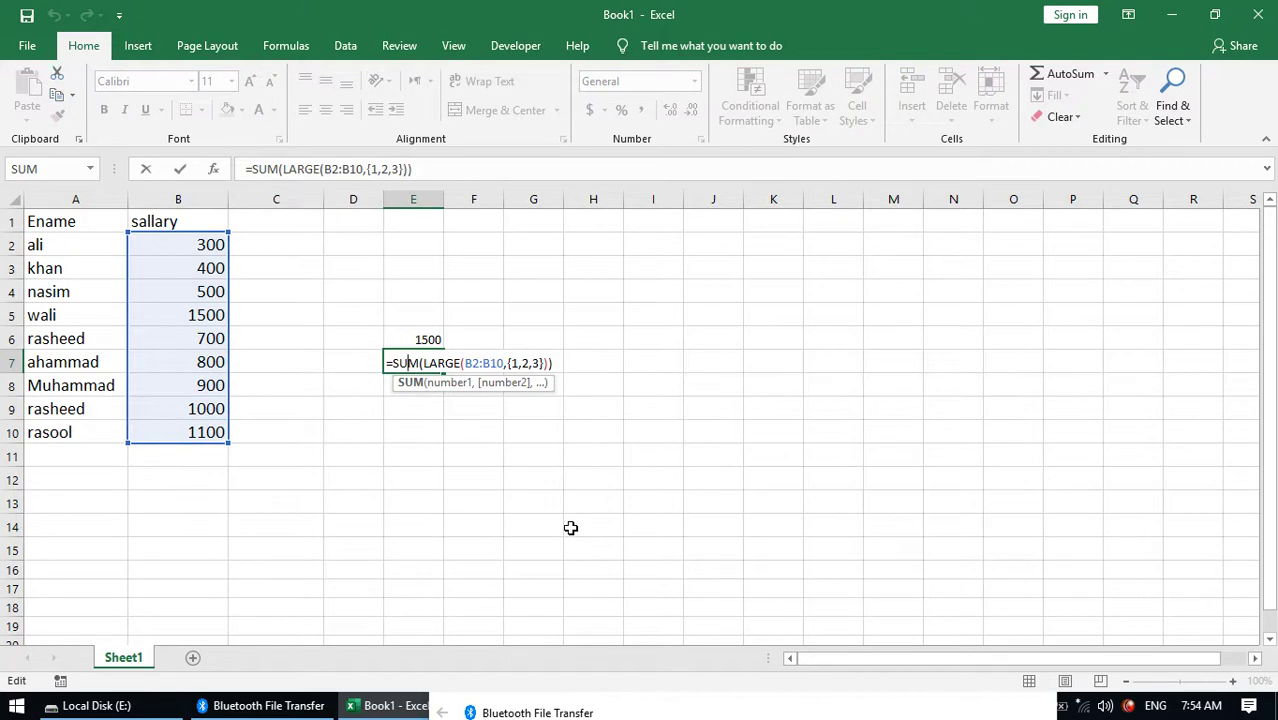
key("Return")
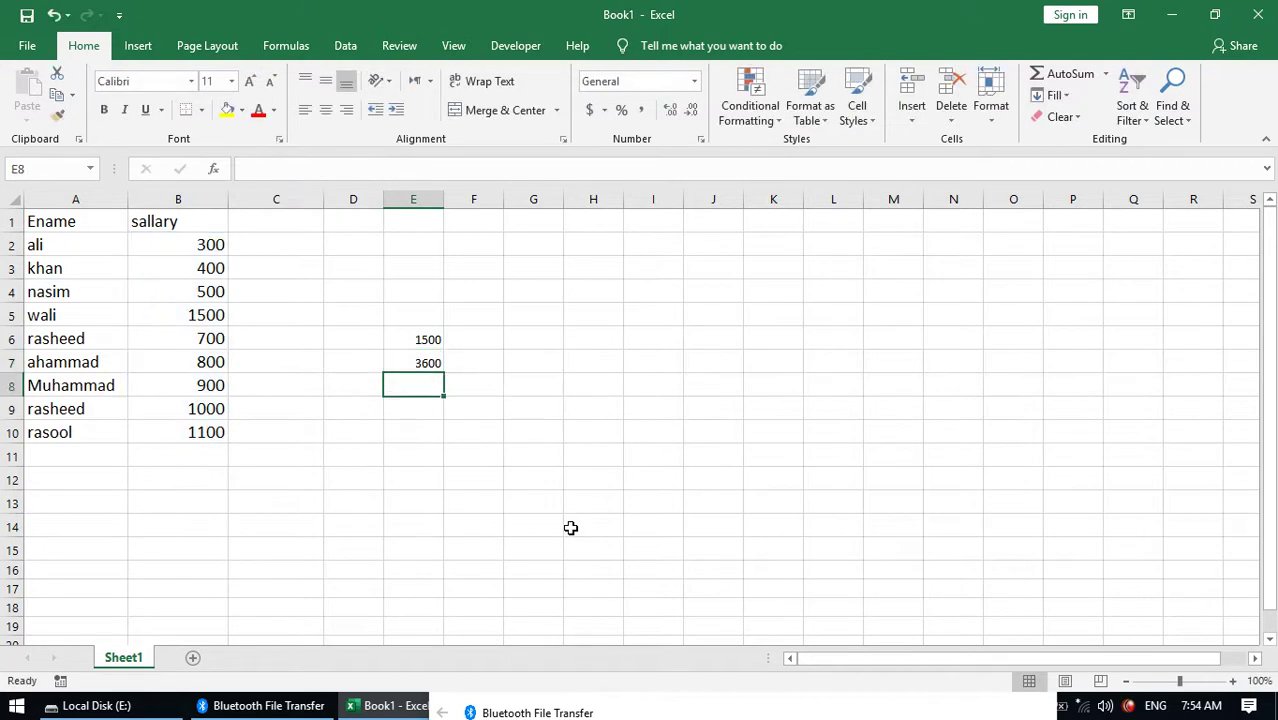
type("=sum(")
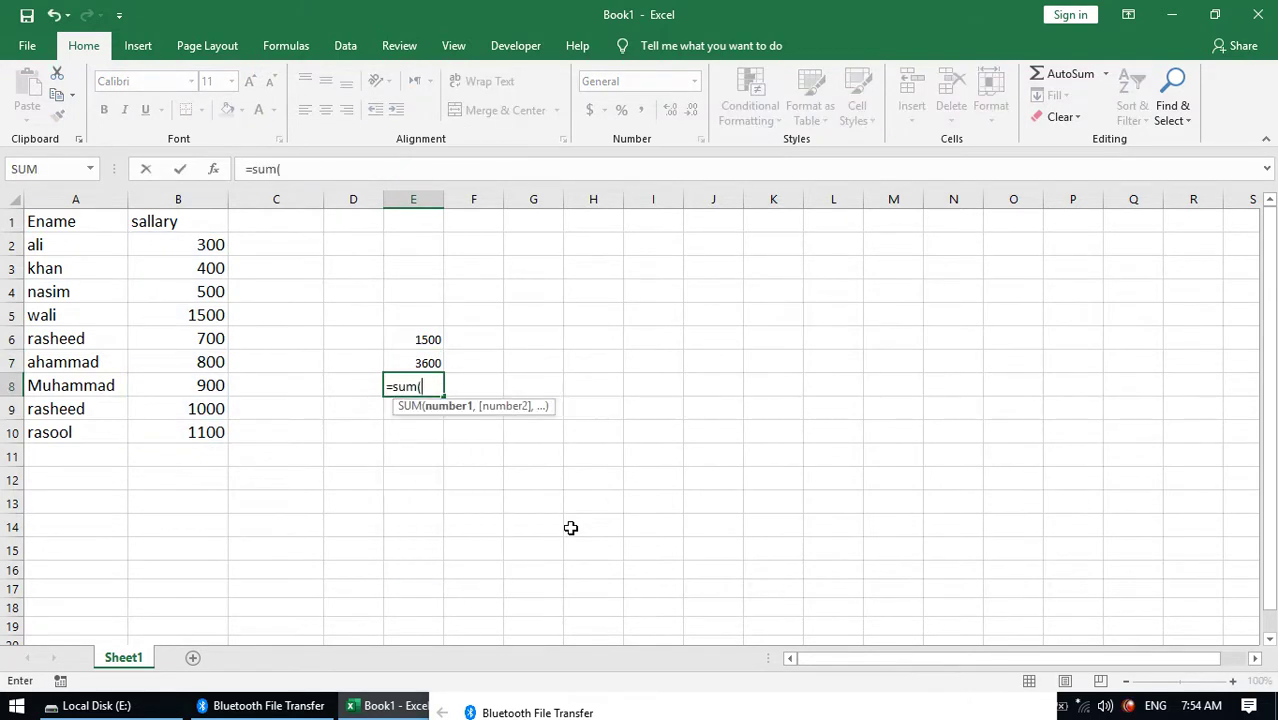
key("BackSpace")
key("BackSpace")
key("BackSpace")
key("BackSpace")
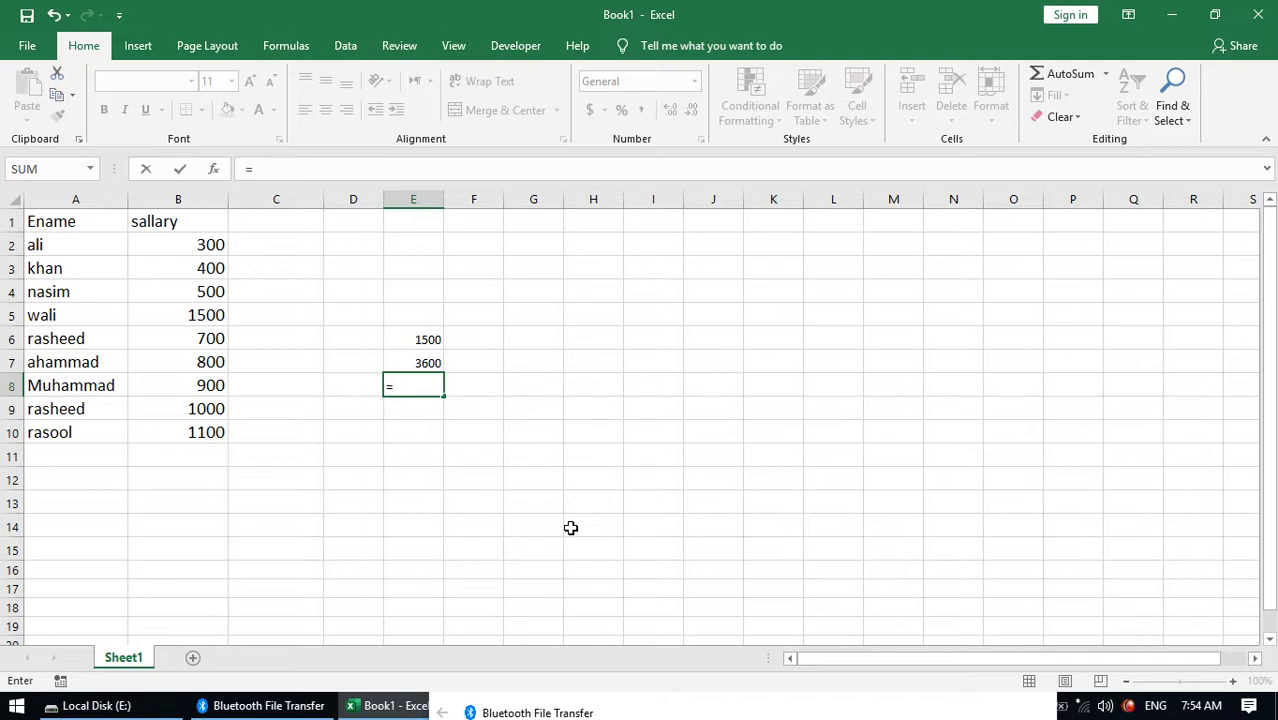
Start a formula in E8 with SUM and a nested SMALL function for totalling the lowest salaries
type("sum(")
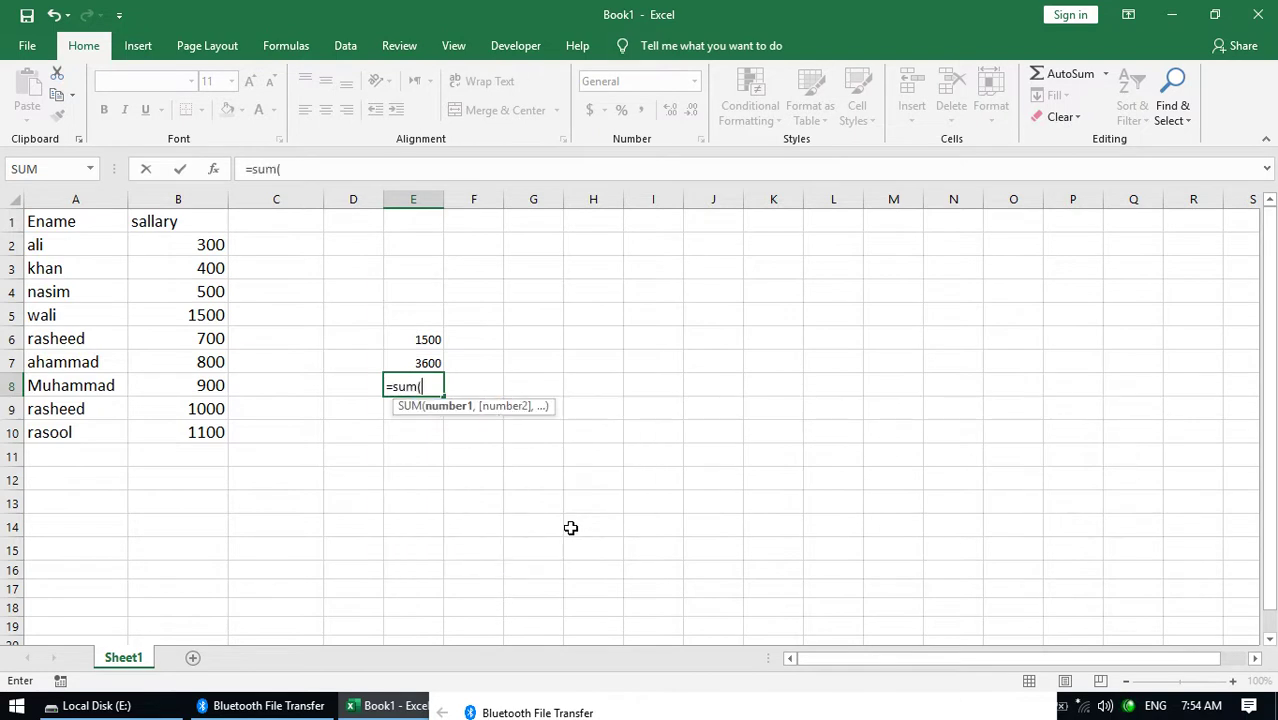
left_click_drag(214, 431, 208, 251)
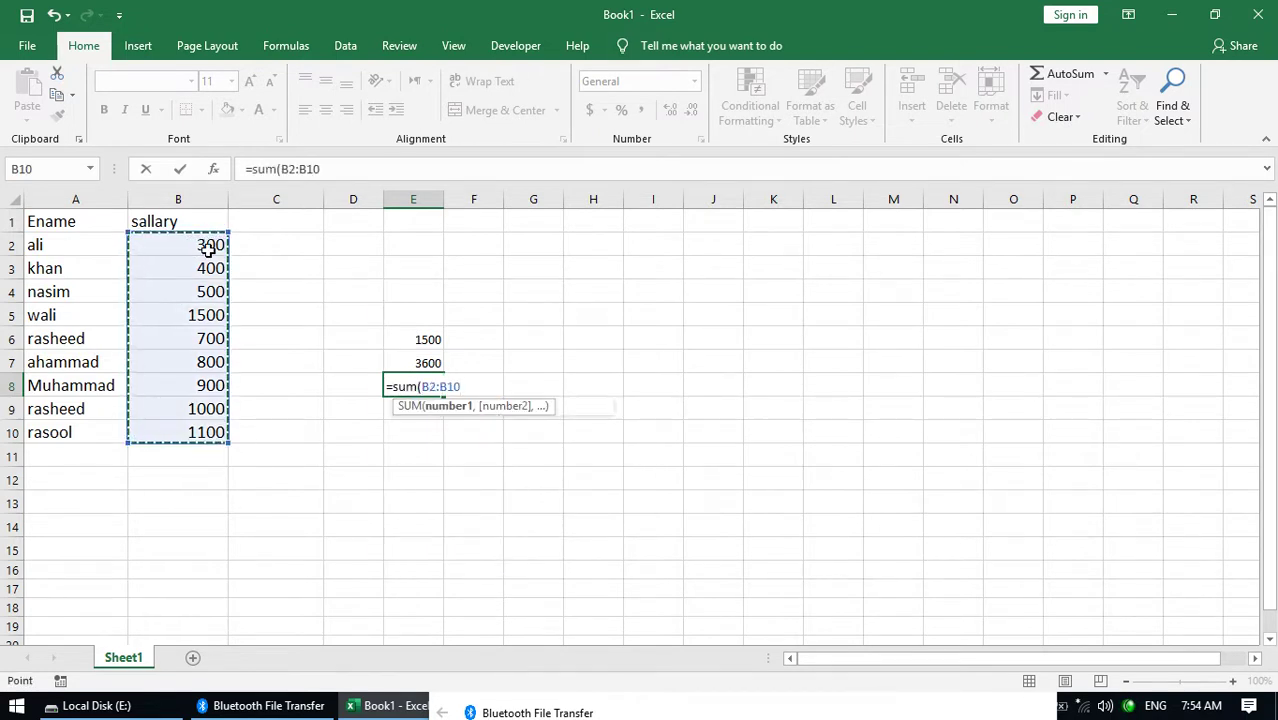
type(",")
key("BackSpace")
key("BackSpace")
key("BackSpace")
key("BackSpace")
key("BackSpace")
key("BackSpace")
key("BackSpace")
type("mall")
key("Tab")
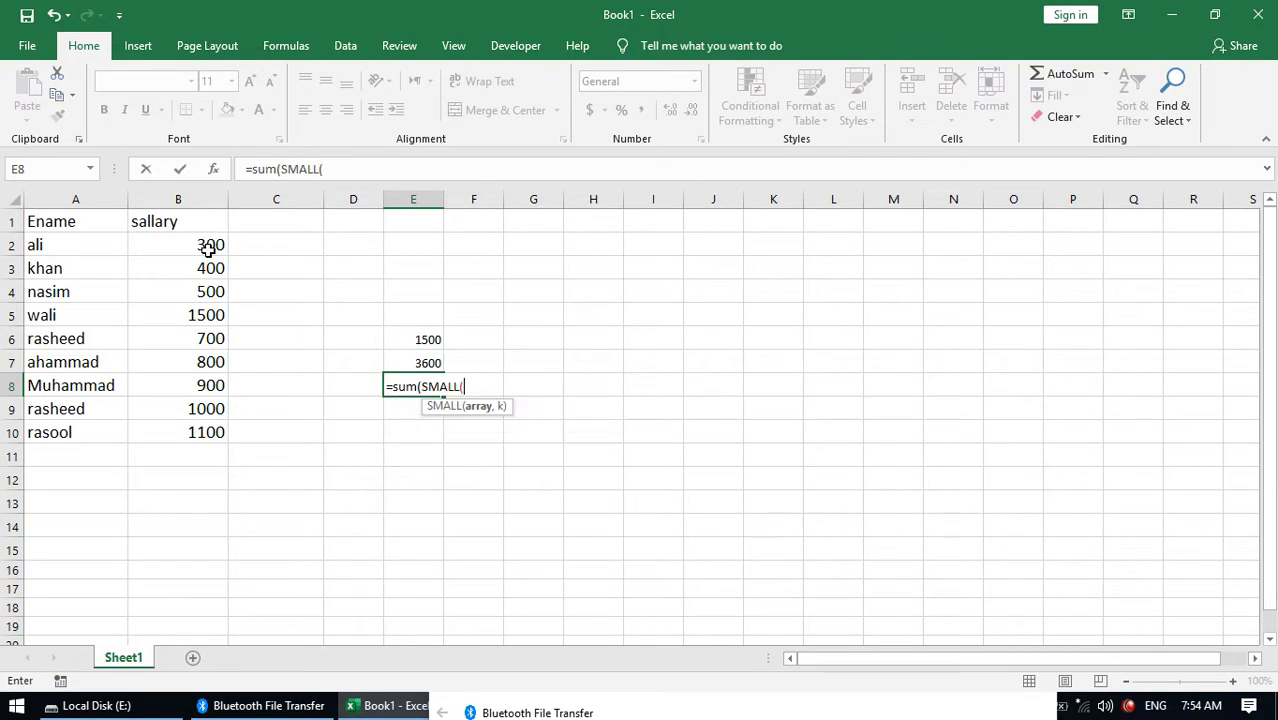
Try to complete the E8 formula as =sum(SMALL({1,2,3,4}) without a salary range
type("{1,2,3,4})")
key("Return")
key("Return")
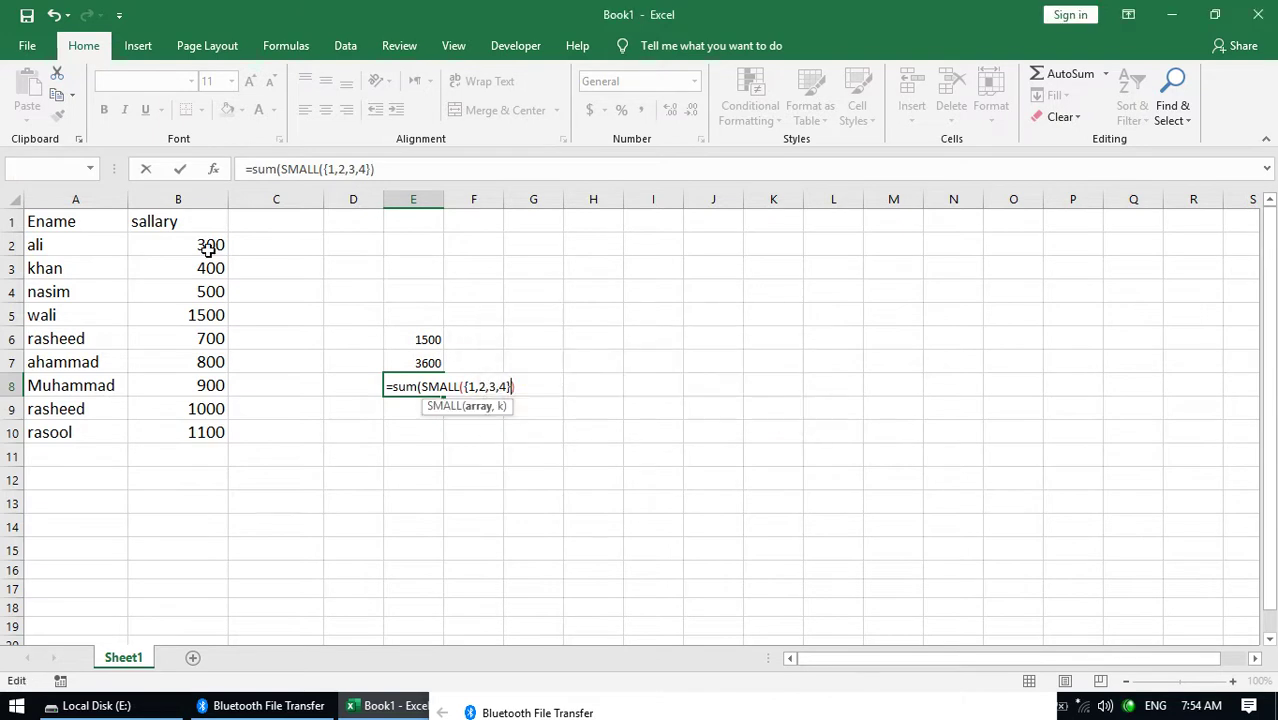
left_click(554, 392)
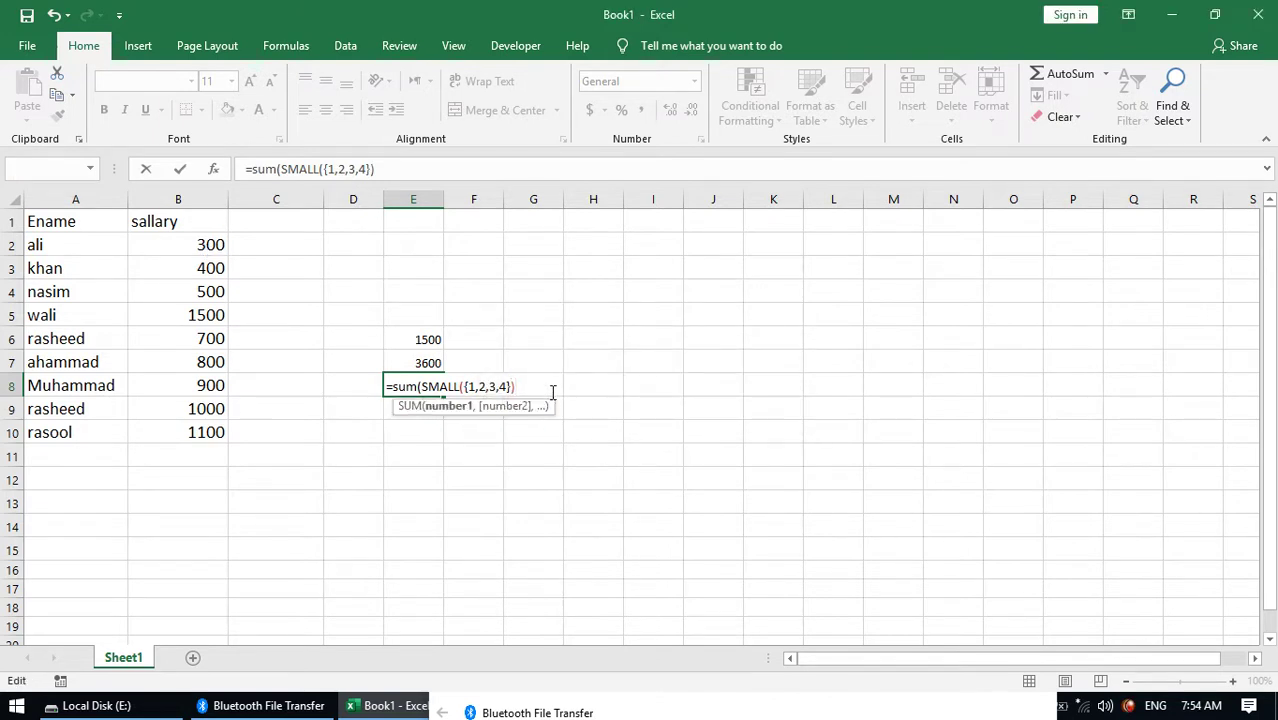
key("Return")
key("Return")
key("Return")
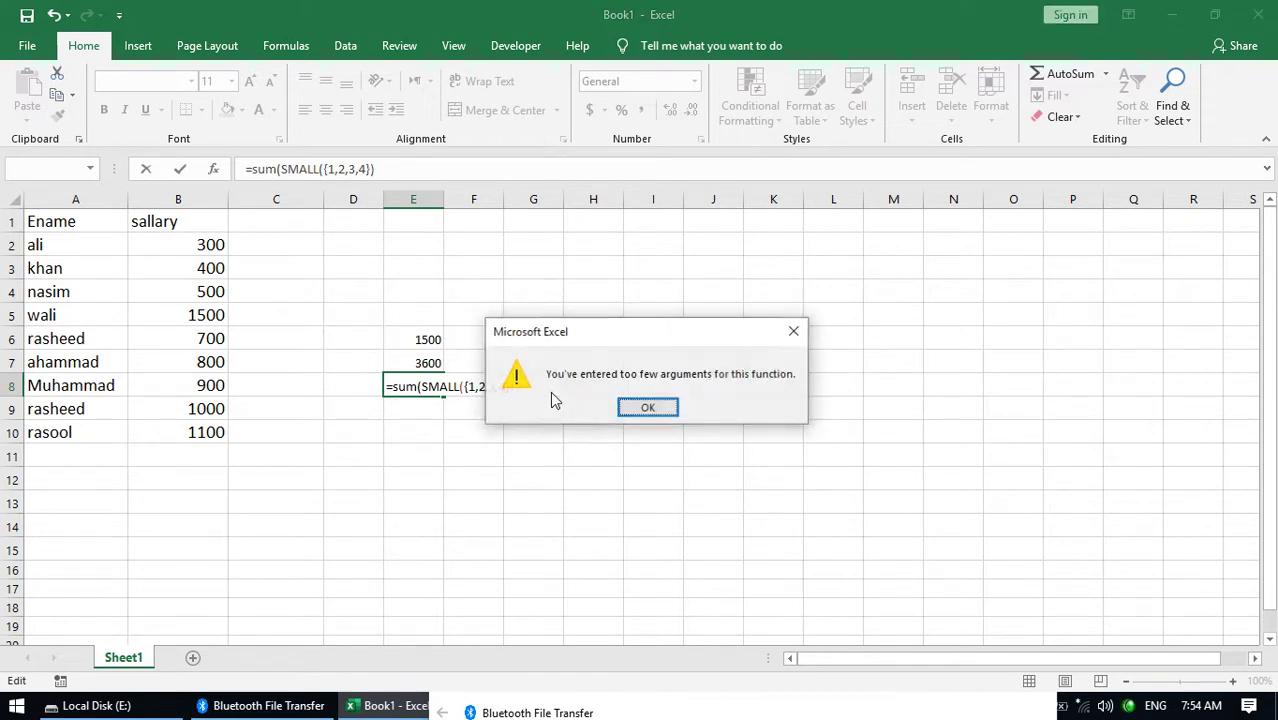
left_click(647, 408)
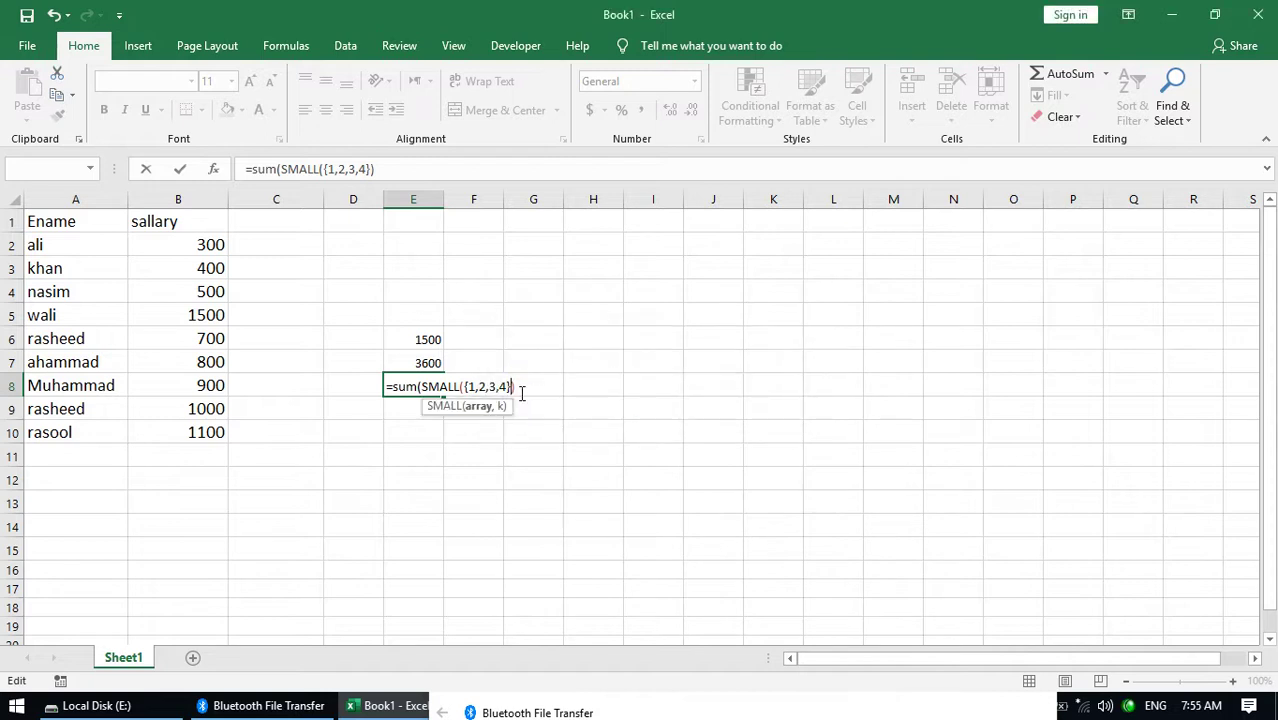
Try to insert the range B2:B10 before {1,2,3,4} in the E8 formula, and discard the entry
left_click(465, 386)
left_click_drag(208, 245, 203, 430)
key("Return")
key("Return")
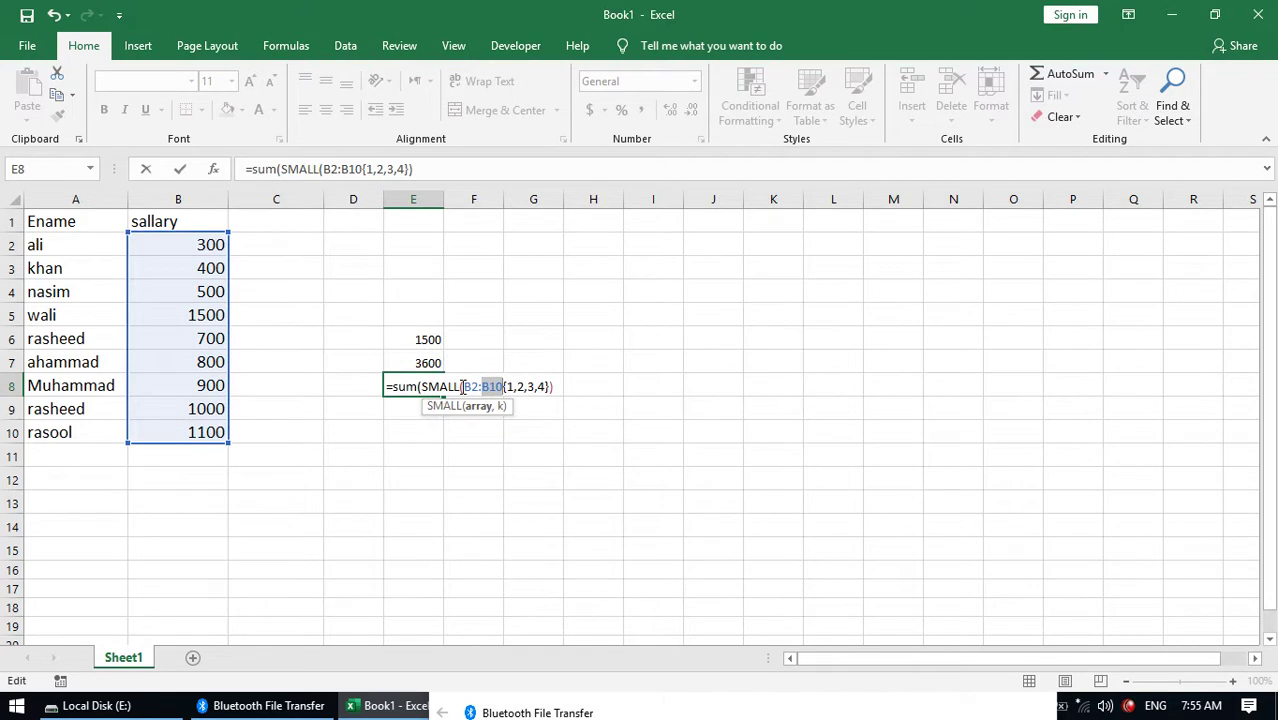
key("Escape")
Examine how the range B2:B10 is written inside the SUM and LARGE formula in E7
double_click(428, 363)
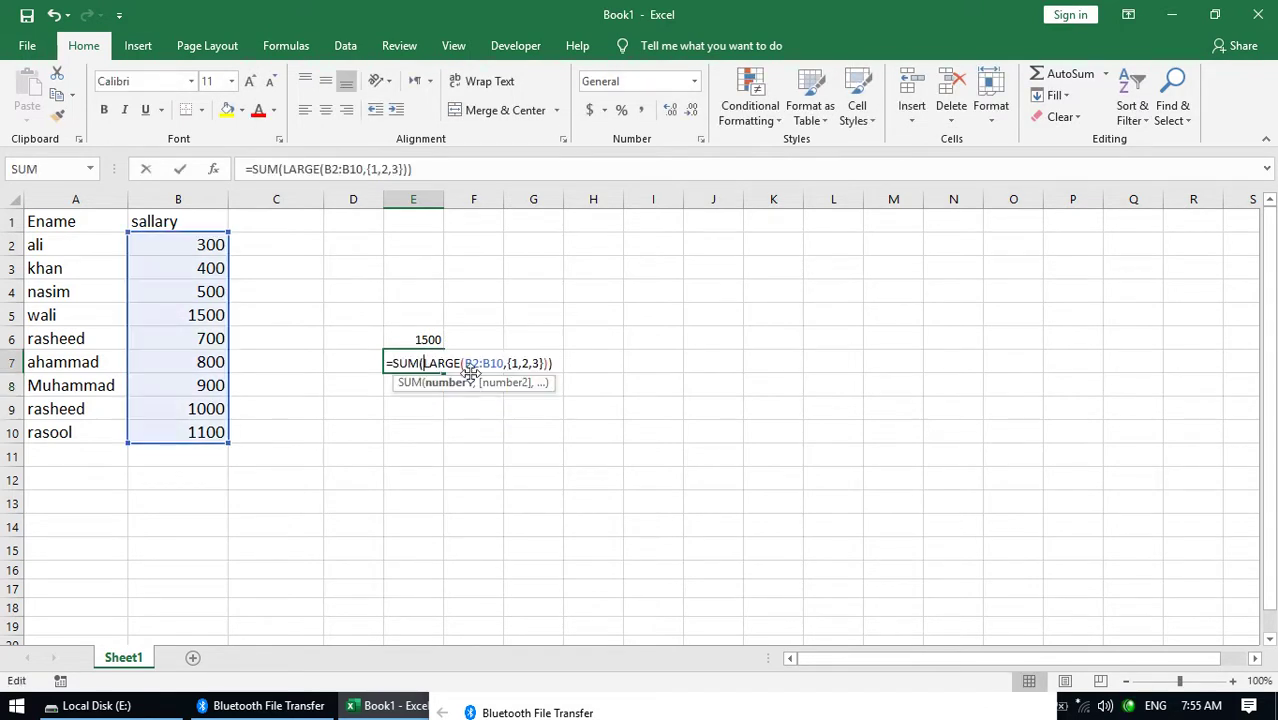
left_click_drag(462, 364, 504, 364)
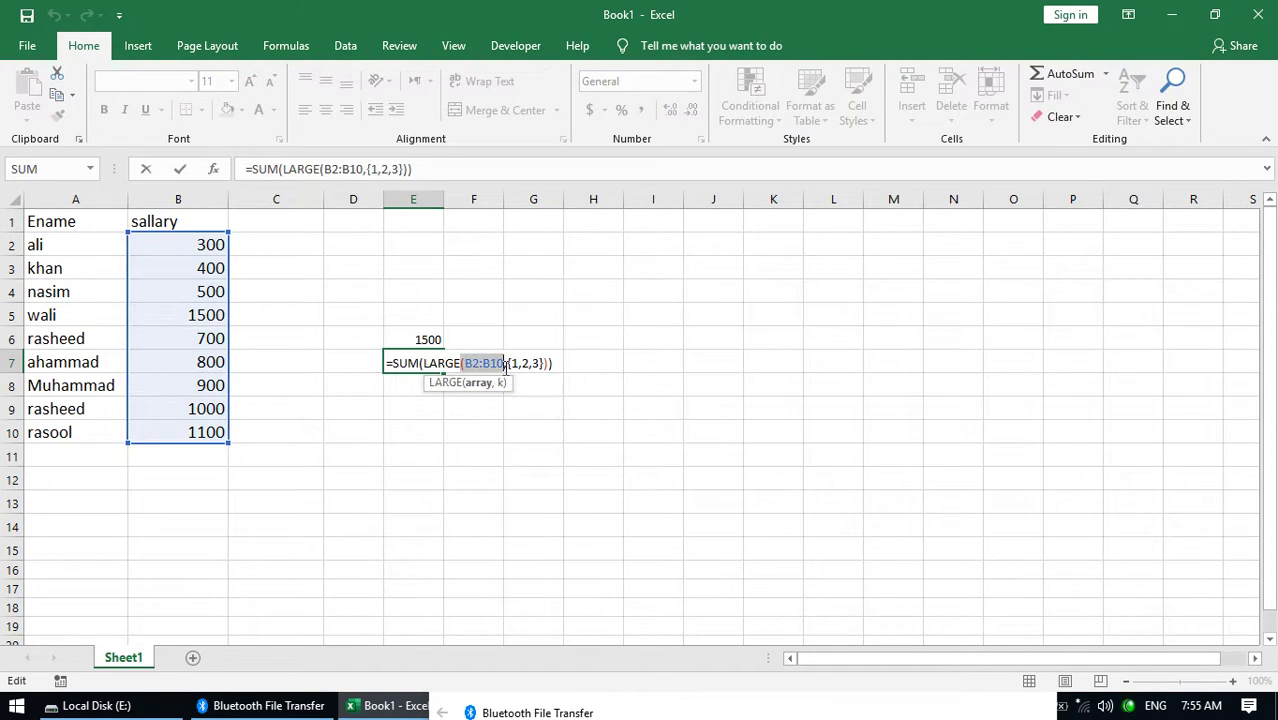
key("Return")
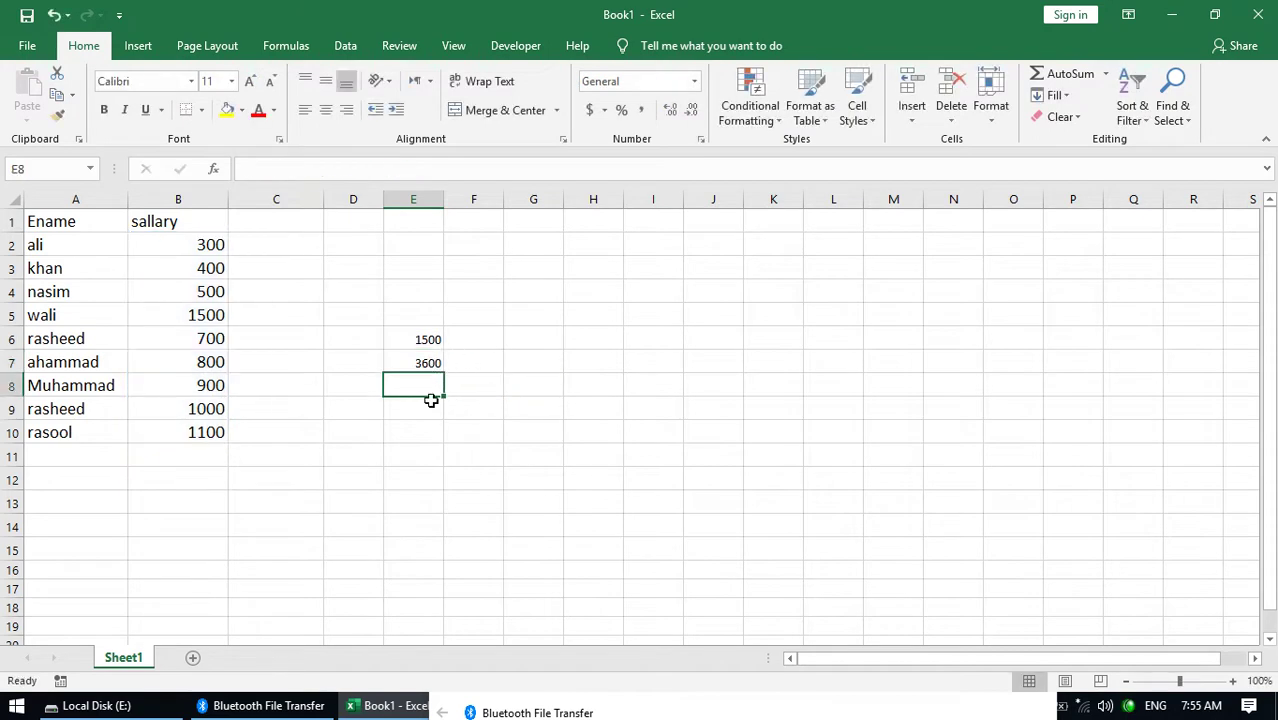
Enter =SUM(SMALL(B2:B10,{1,2,3,4})) in E8 to total the four lowest salaries
type("=sum(l")
key("BackSpace")
type("sm")
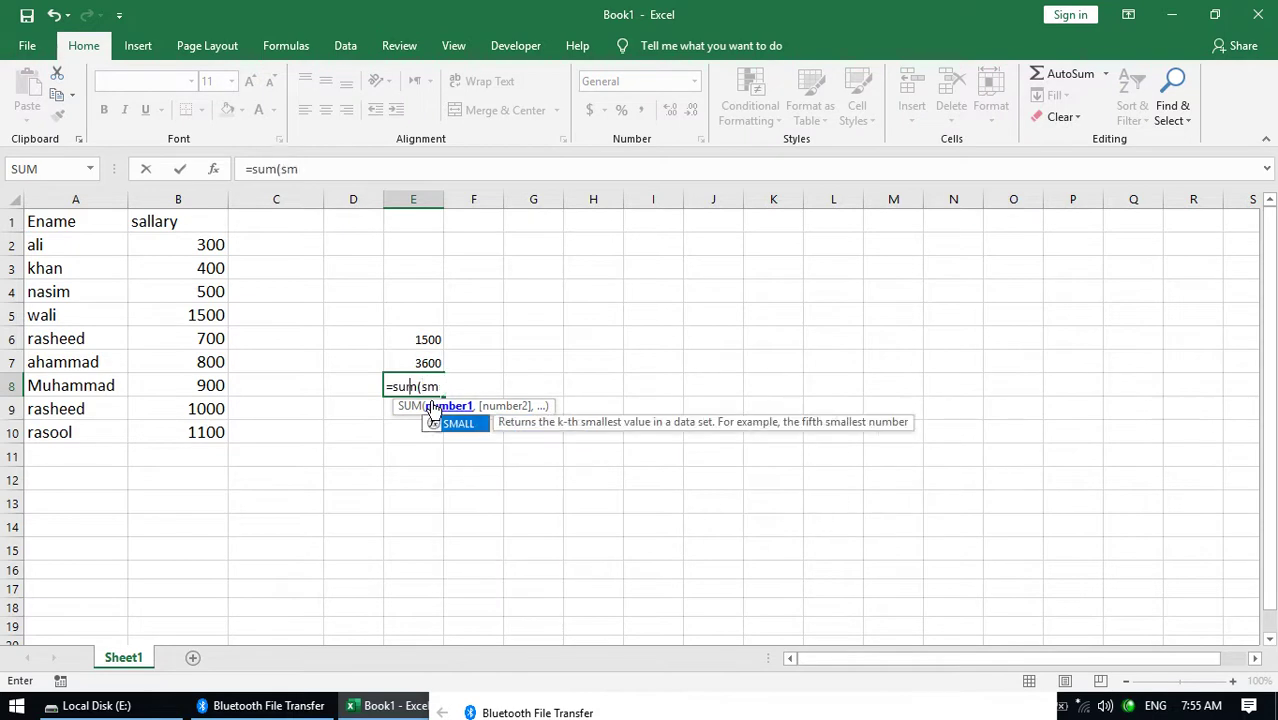
key("Tab")
left_click_drag(189, 436, 200, 252)
type(",")
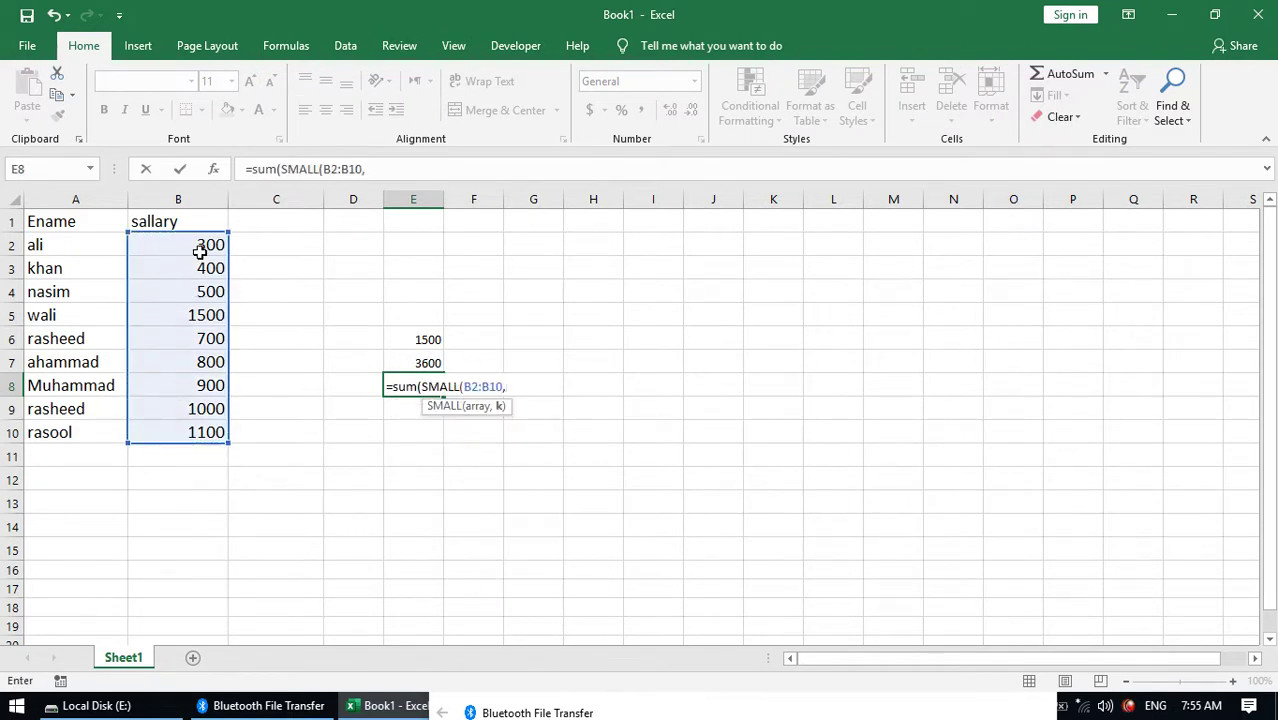
type("{1,2,3,")
type("3")
type("}")
type(")")
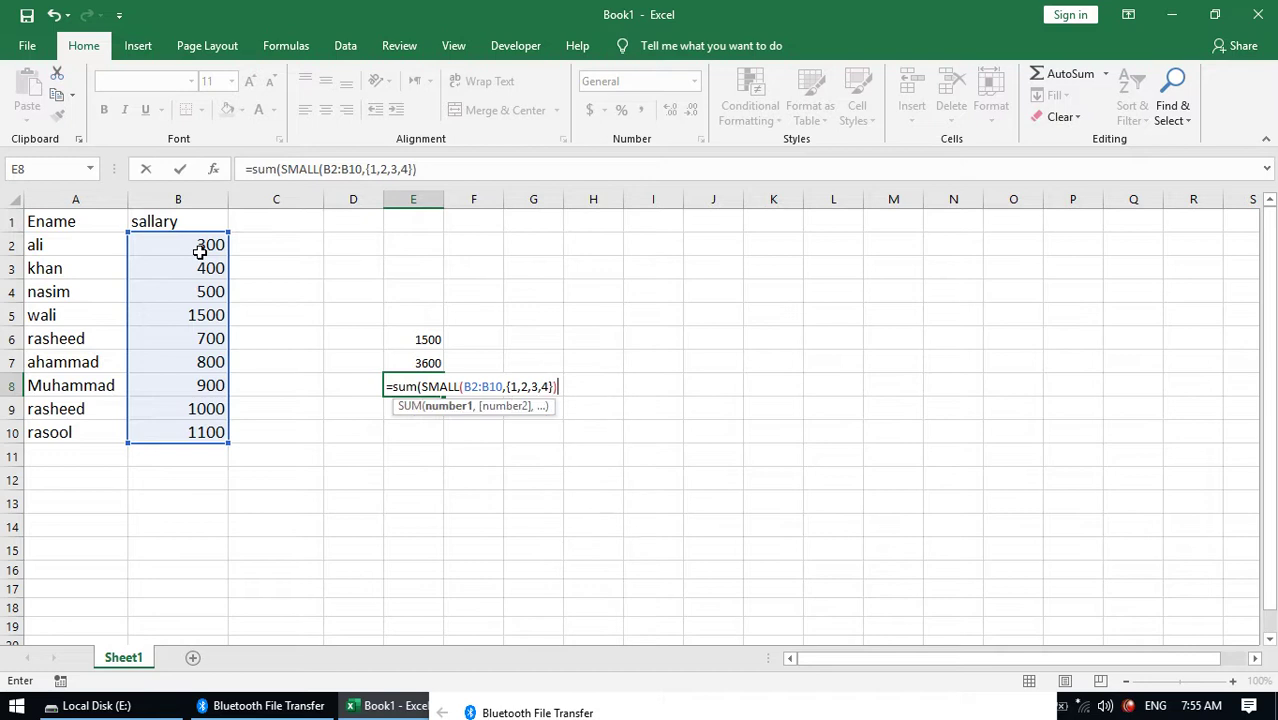
key("Return")
key("Return")
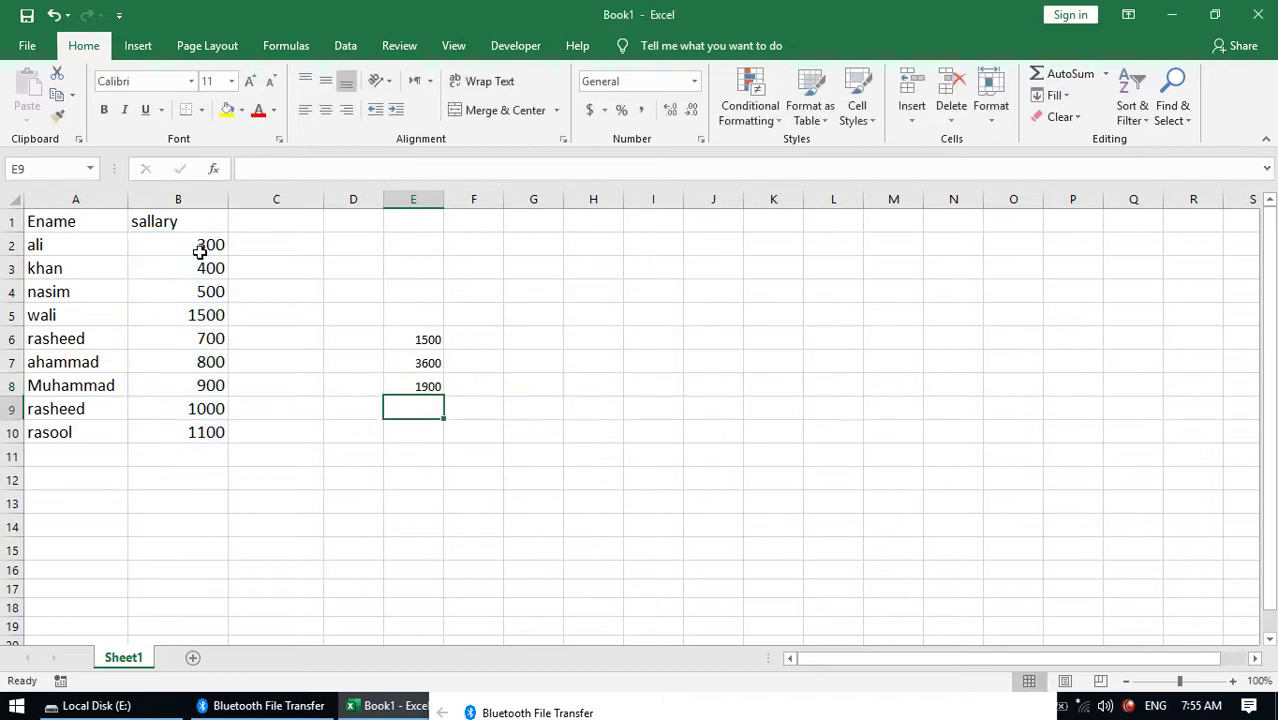
Convert the SUM and SMALL formula in E8 into an array formula
left_click(425, 386)
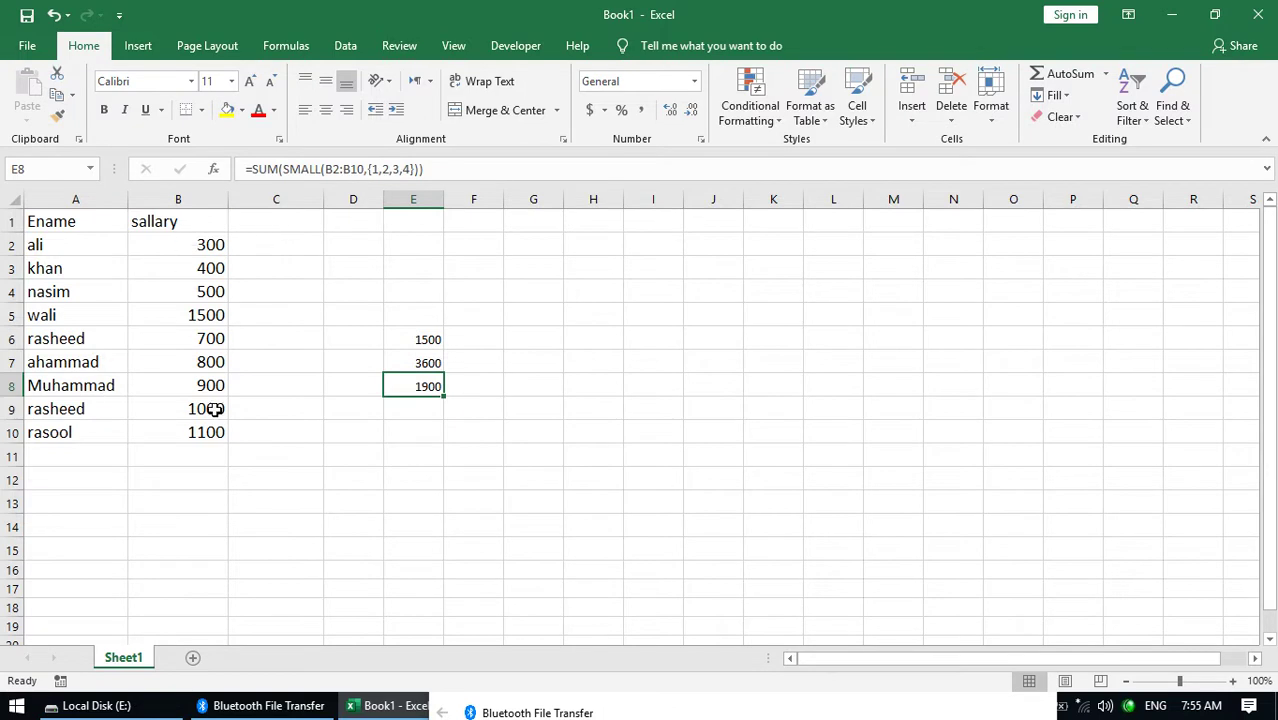
double_click(431, 386)
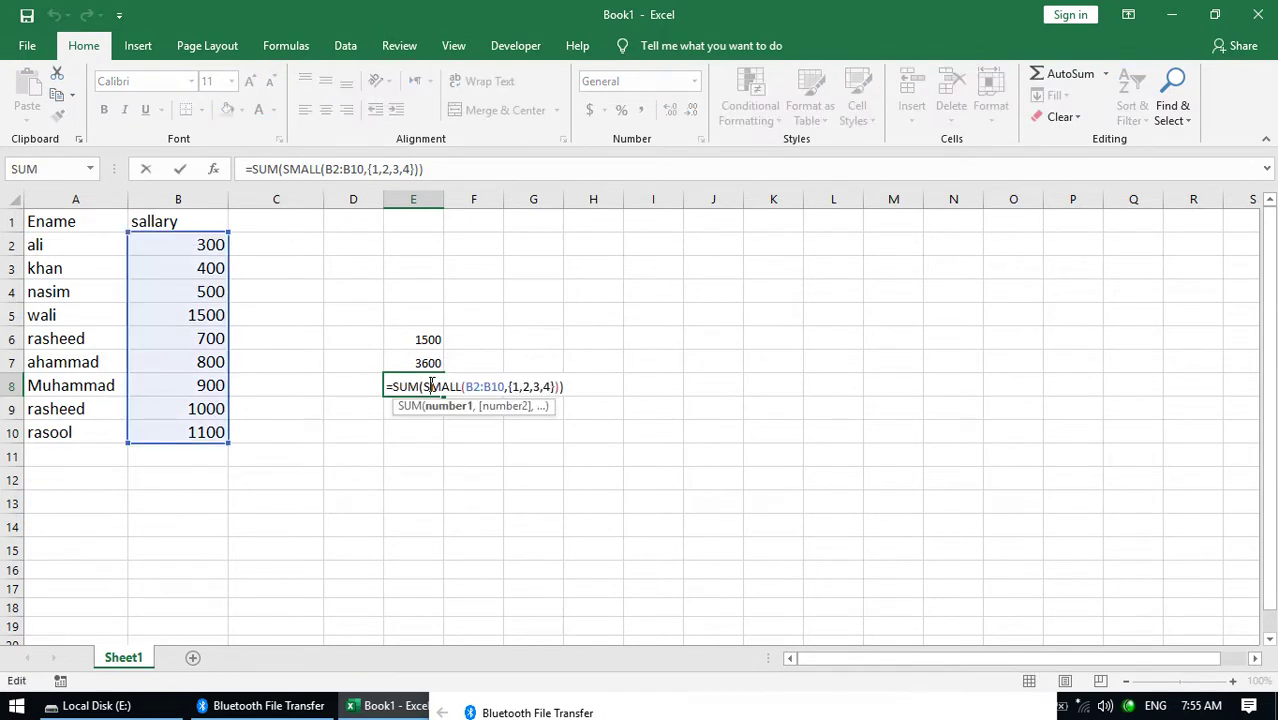
key("ctrl+shift+Return")
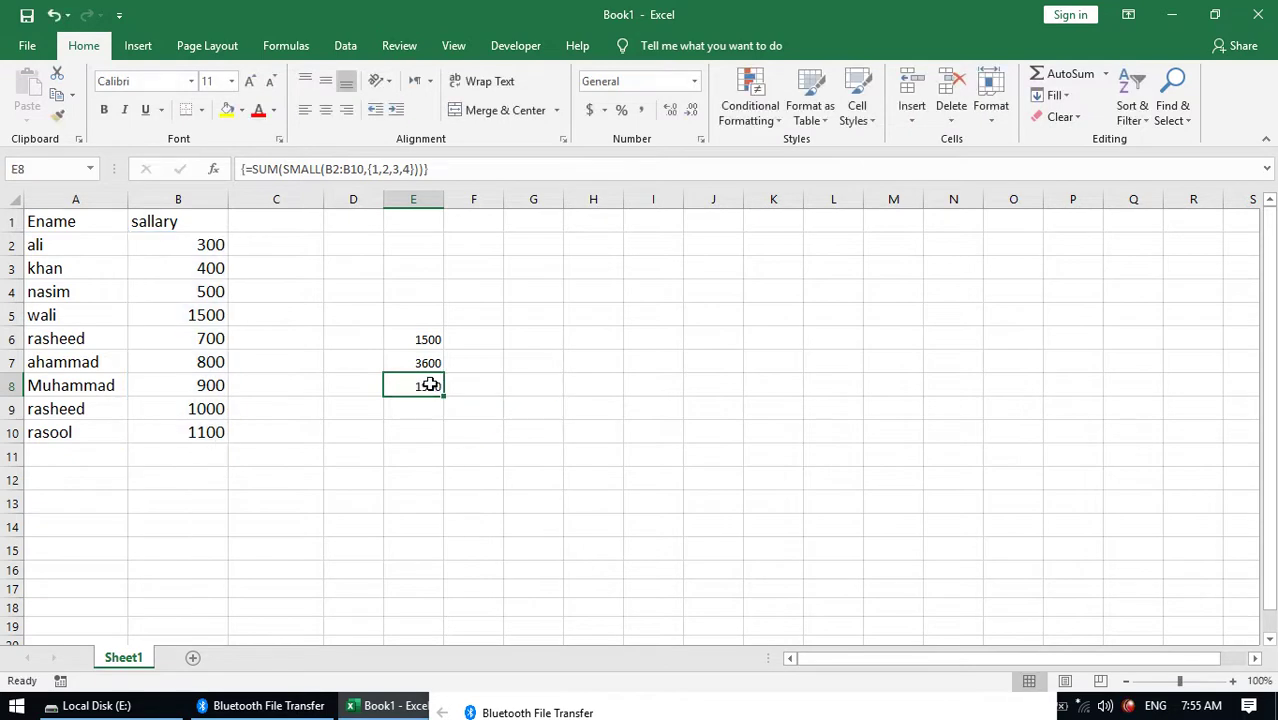
left_click(255, 168)
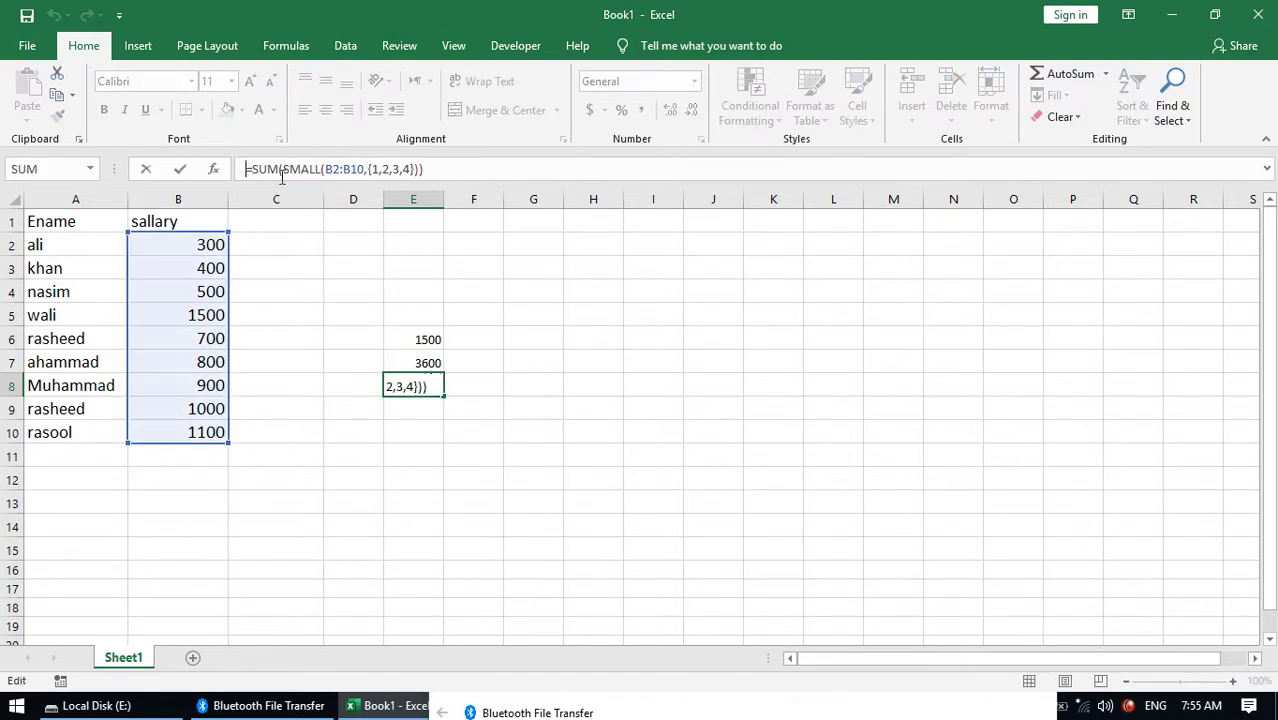
left_click(420, 314)
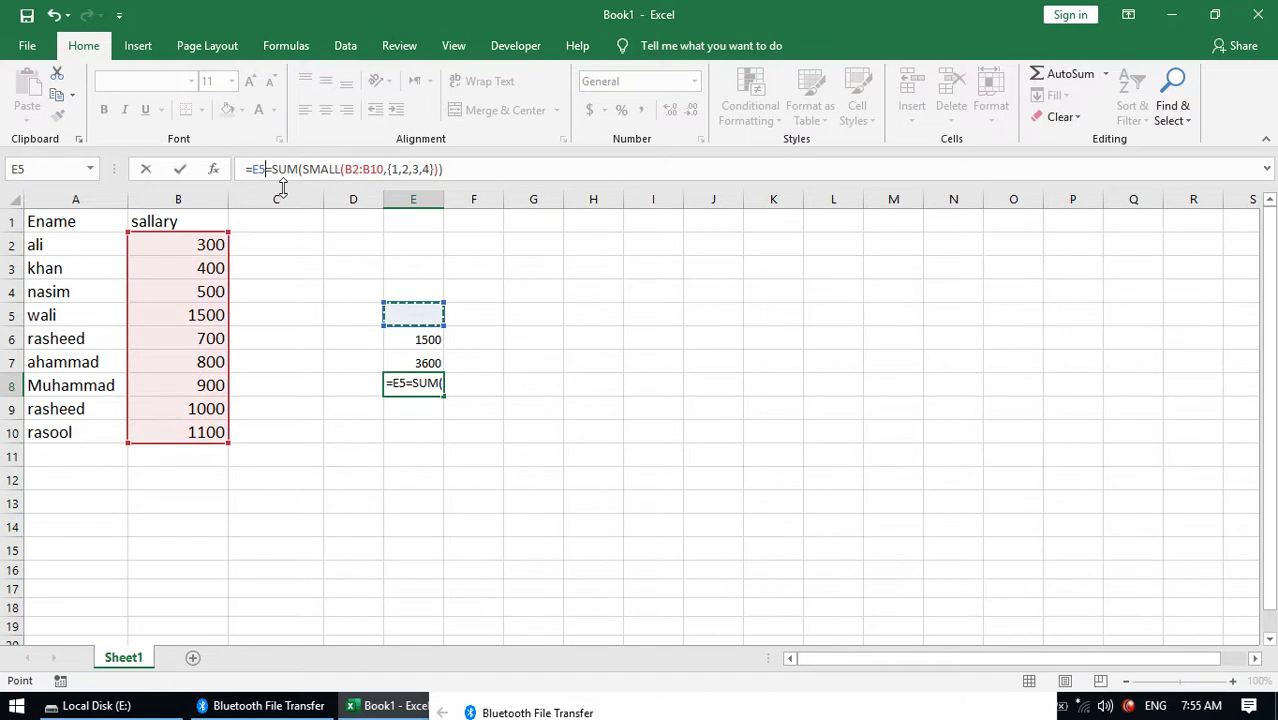
key("Escape")
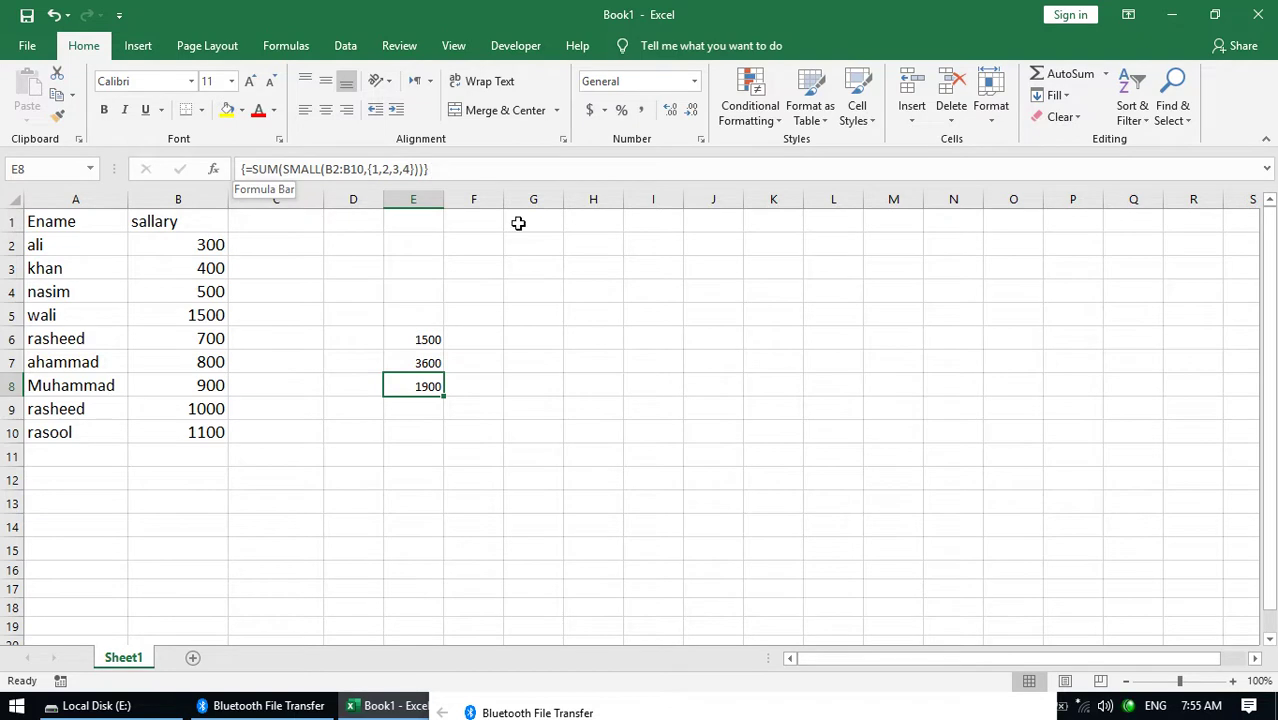
Enter =SUMPRODUCT(SUM(LARGE(B2:B10,{1,2,3,4}))) in G6 as an array formula
left_click(528, 334)
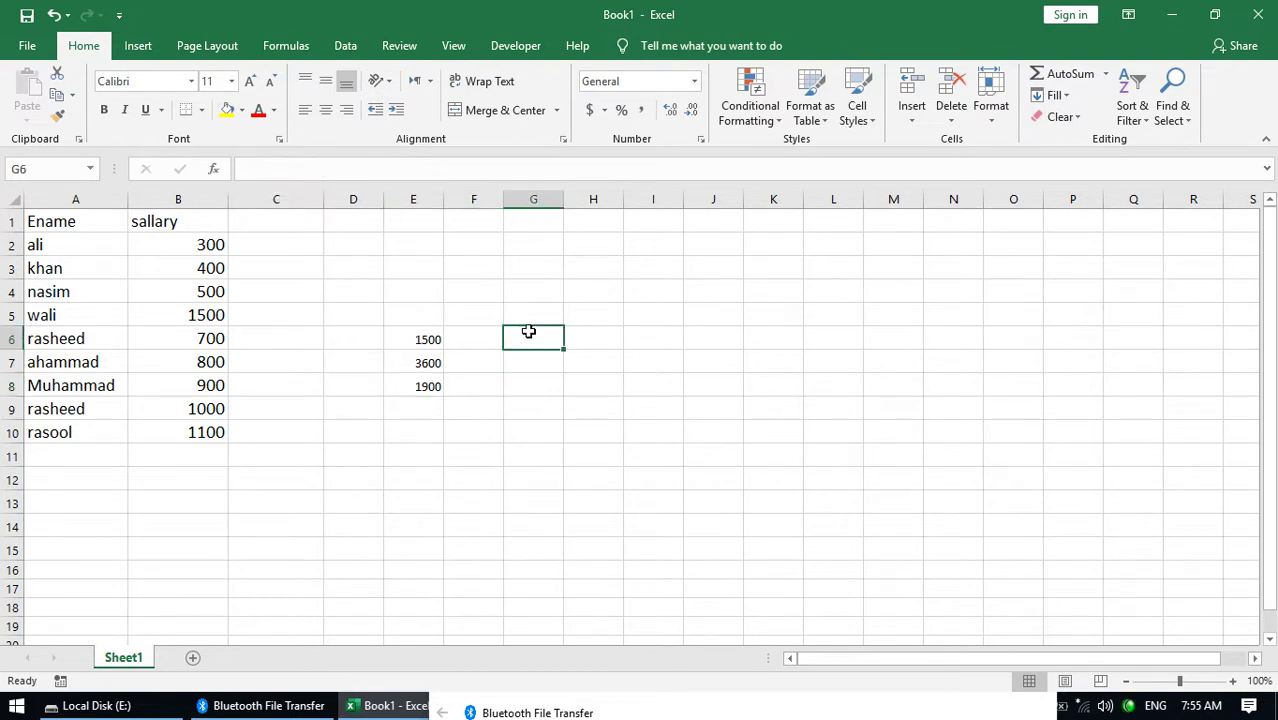
type("=sump")
key("Tab")
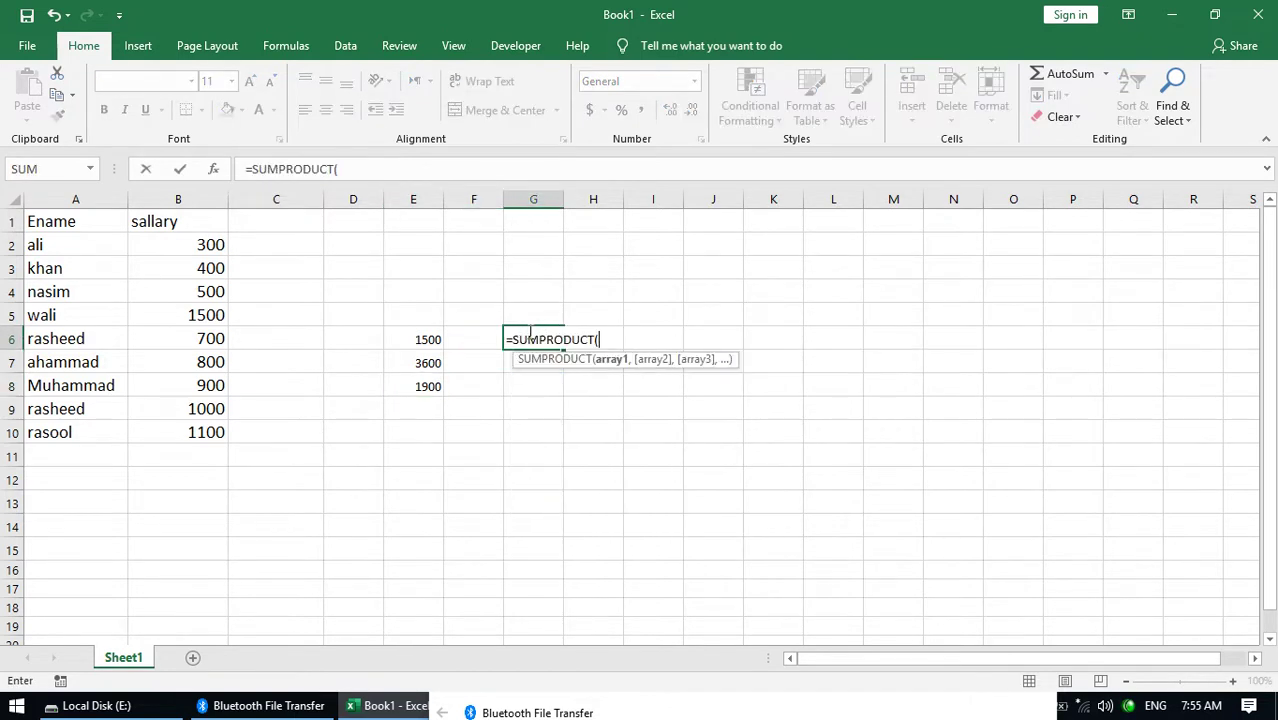
type("sum(l")
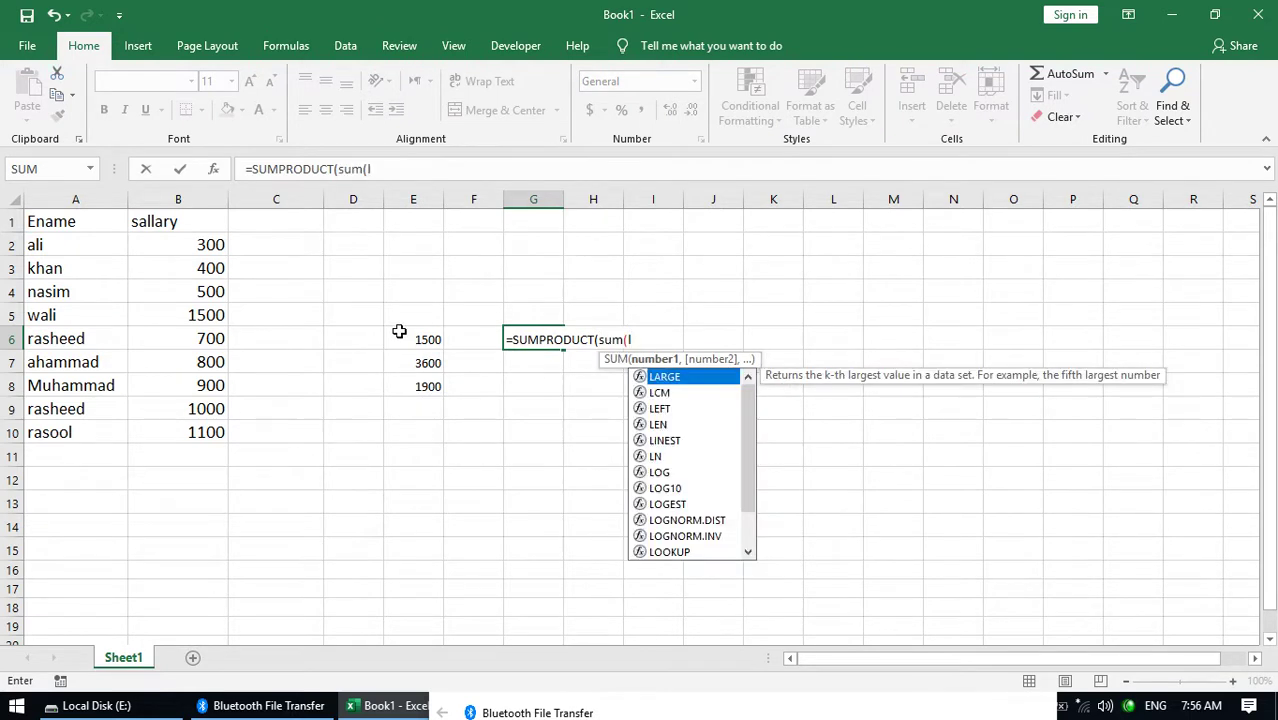
key("BackSpace")
type("lar")
key("Tab")
left_click_drag(210, 430, 208, 238)
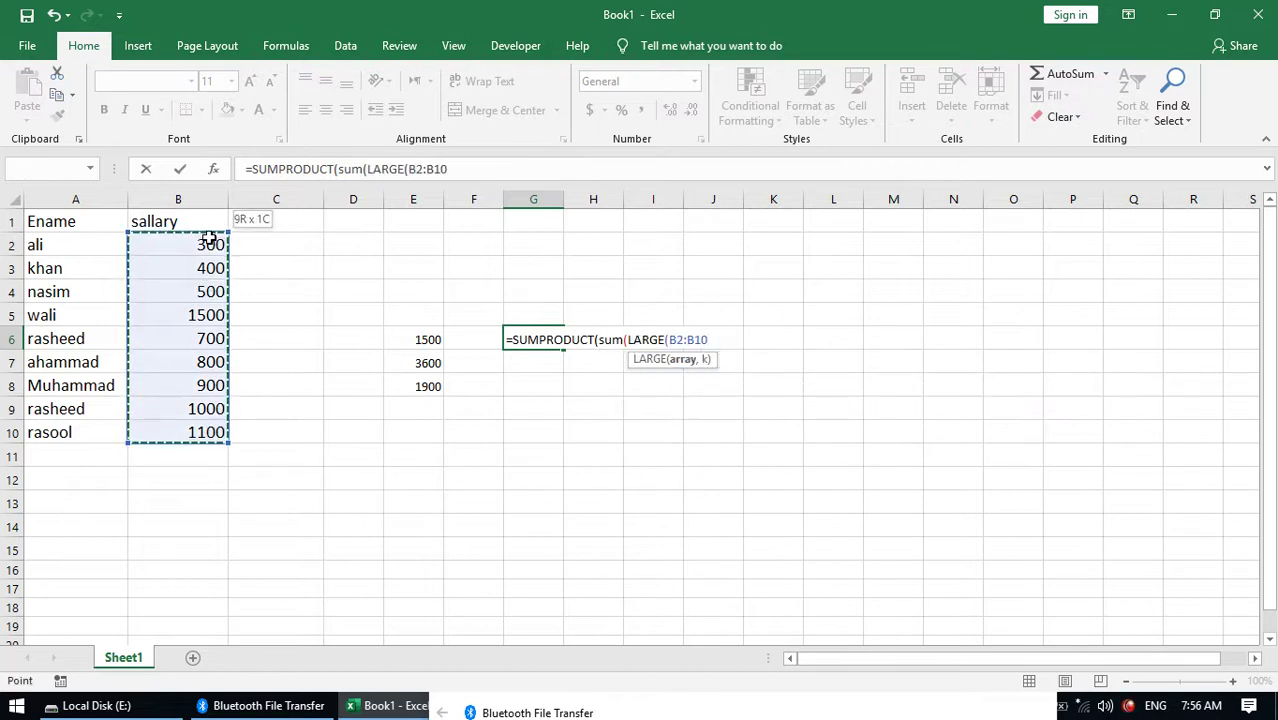
type(",")
type("{1,1")
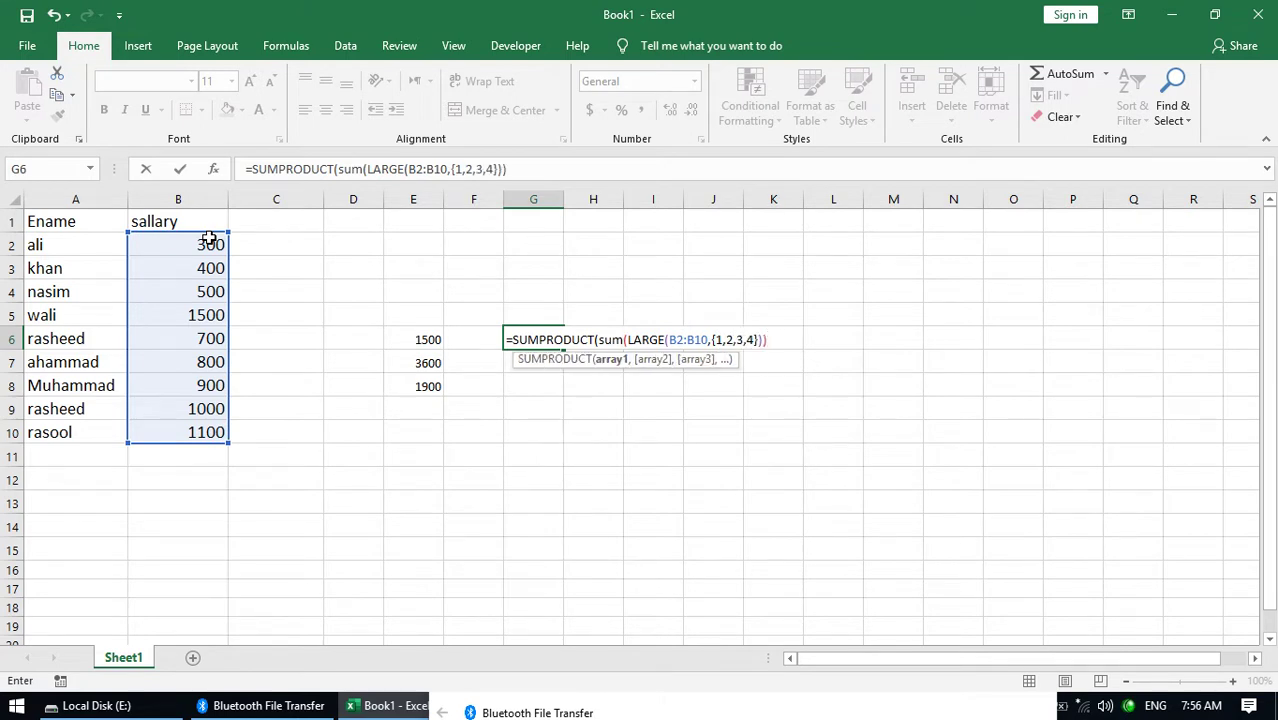
key("ctrl+shift+Return")
key("Return")
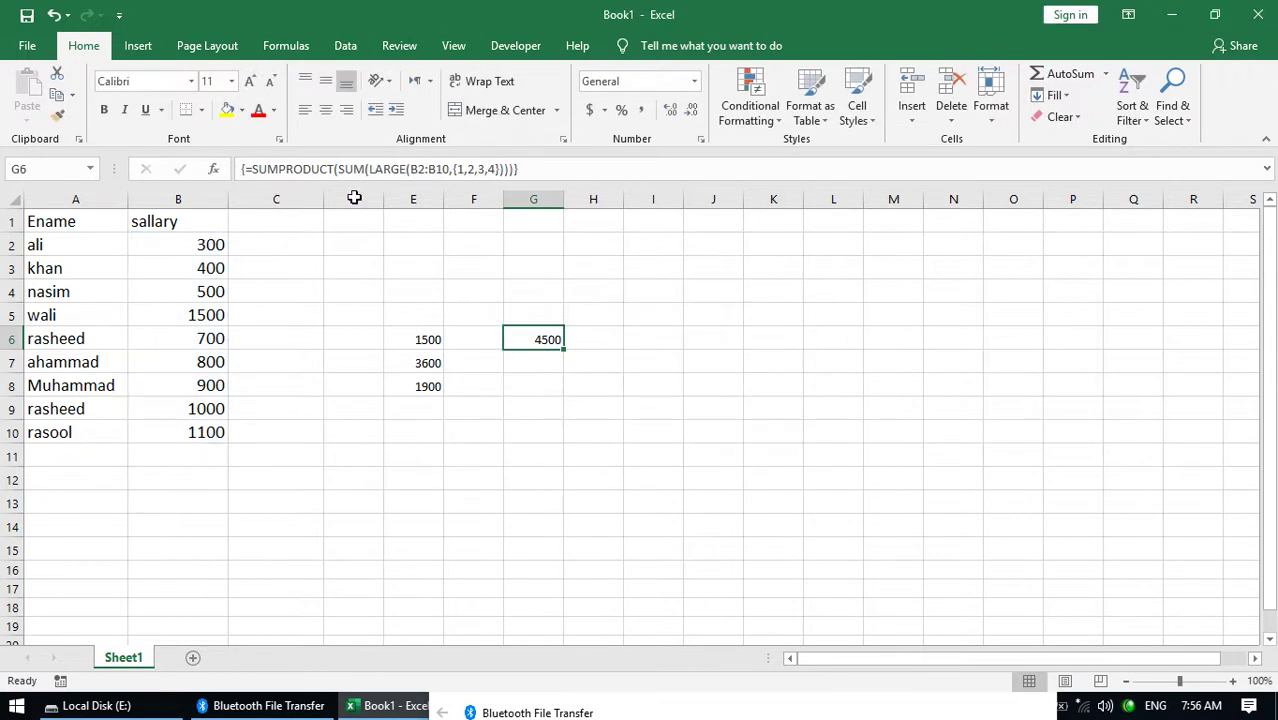
Shorten the rank list in the G6 array formula to {1,2,3} to total only the three highest salaries
double_click(546, 340)
left_click(757, 341)
key("BackSpace")
key("BackSpace")
key("ctrl+shift+Return")
Start a SUMPRODUCT formula in G7 with nested SUM and LARGE functions over the range B2:B10
left_click(537, 360)
type("=p")
key("BackSpace")
type("sm")
key("BackSpace")
key("BackSpace")
type("sump")
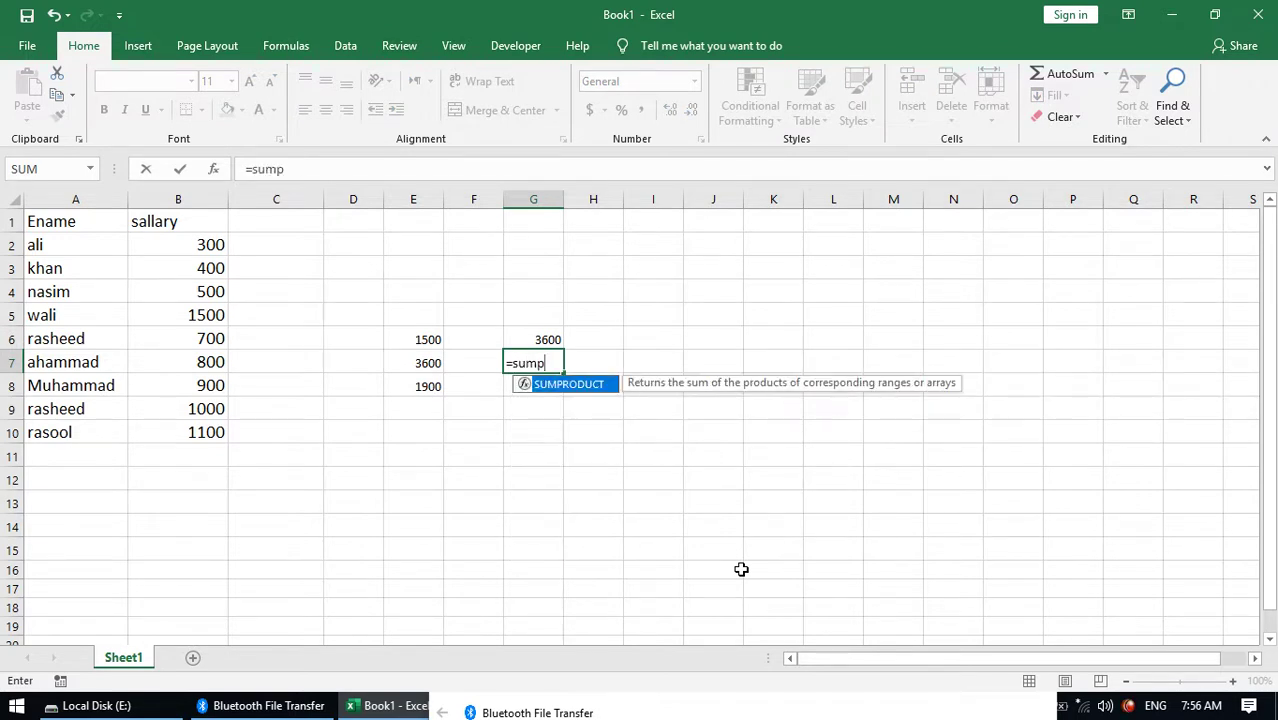
key("Tab")
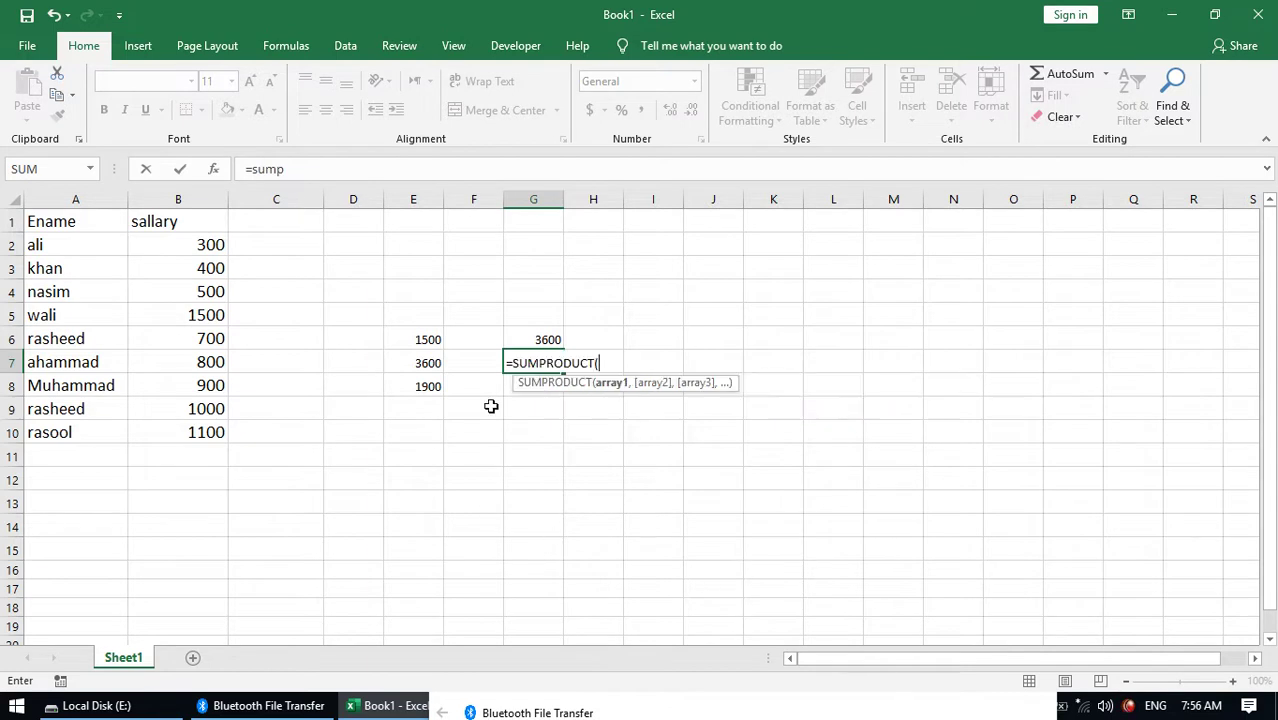
type("sum(la")
key("Tab")
left_click_drag(205, 430, 205, 245)
type(",")
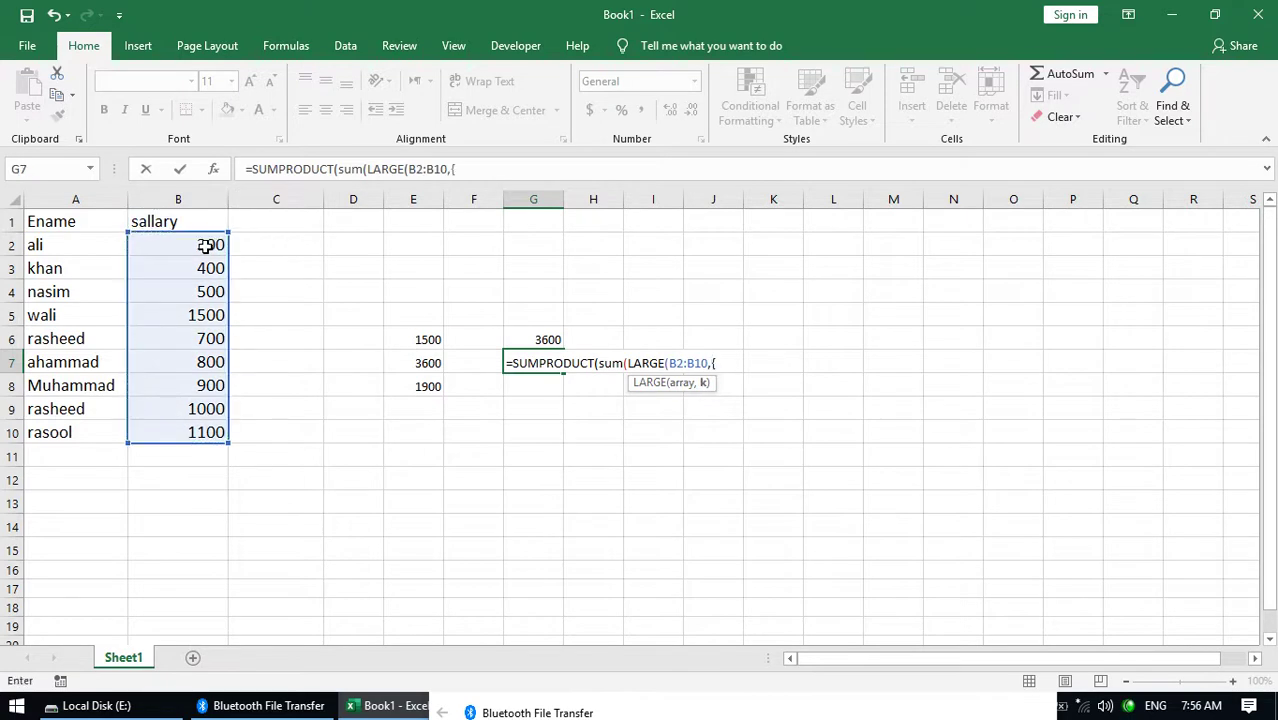
Complete the G7 formula with the ranks {1,2,3,4} and enter it as an array formula, accepting the proposed bracket correction
type("{1,,2")
key("BackSpace")
key("BackSpace")
type("2,3,4}))")
key("ctrl+shift+Return")
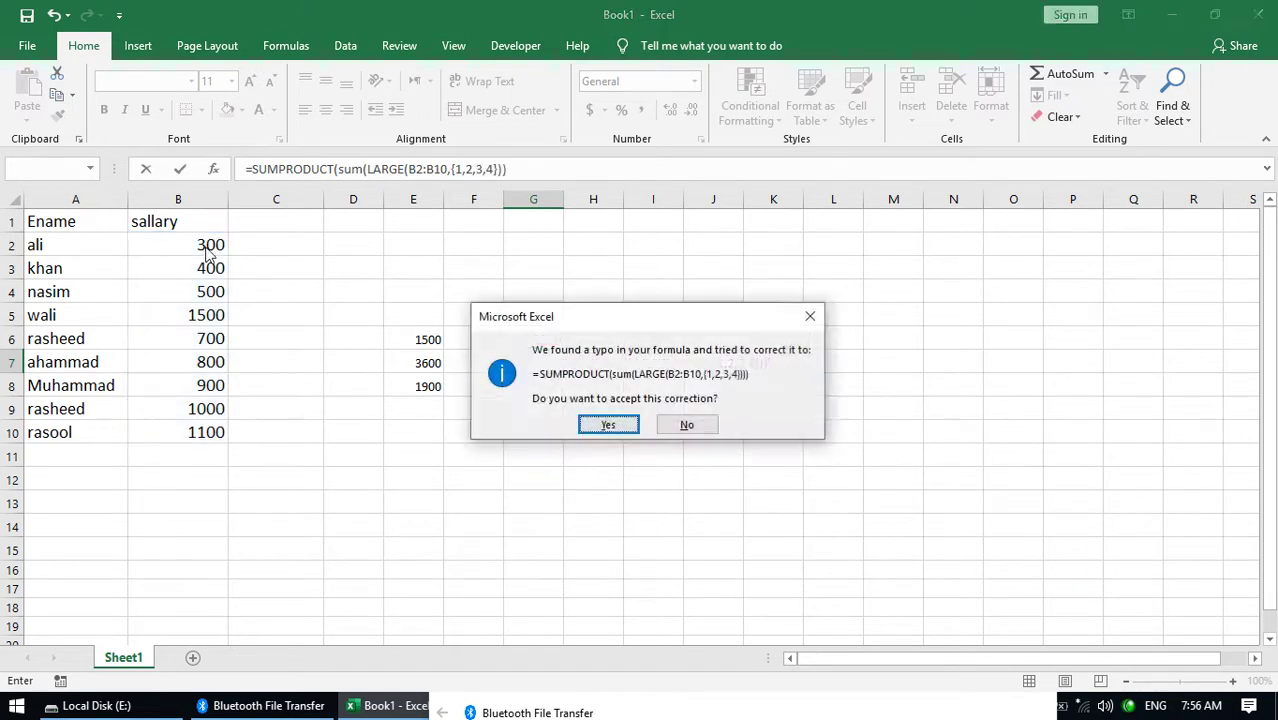
key("Return")
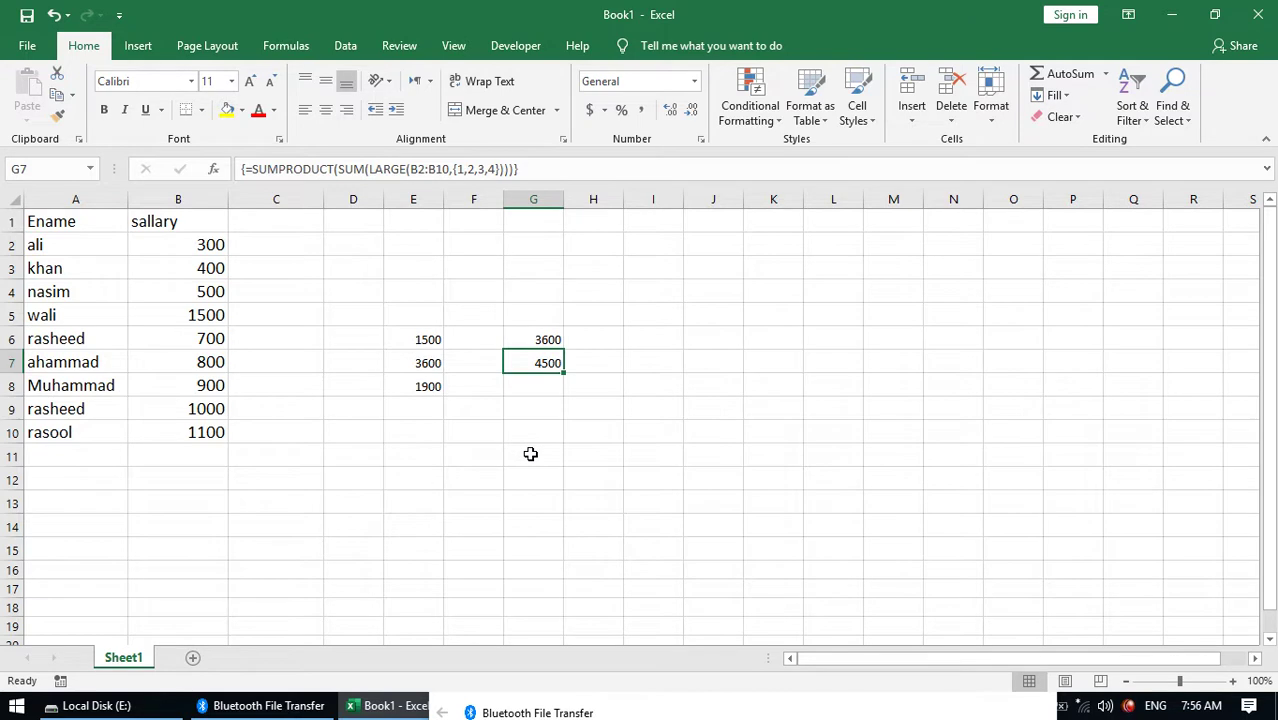
Replace LARGE with SMALL in the G7 formula and re-enter it as an array formula
double_click(545, 362)
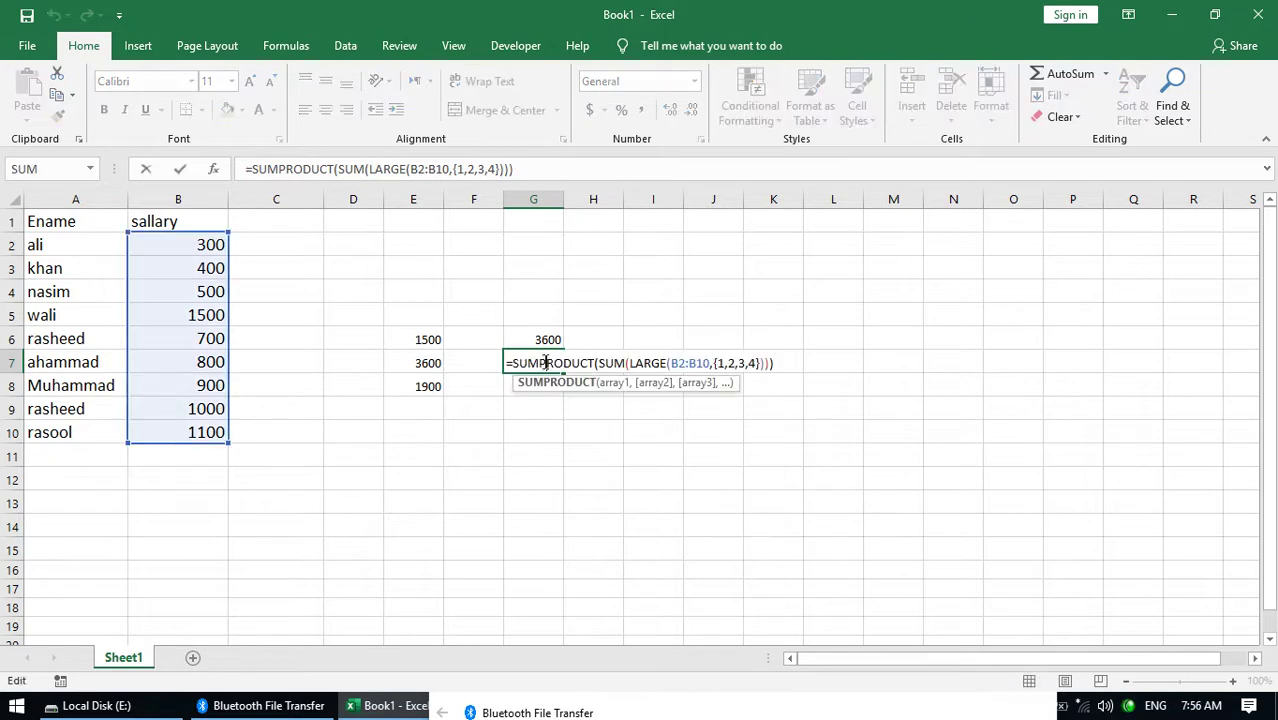
left_click(668, 363)
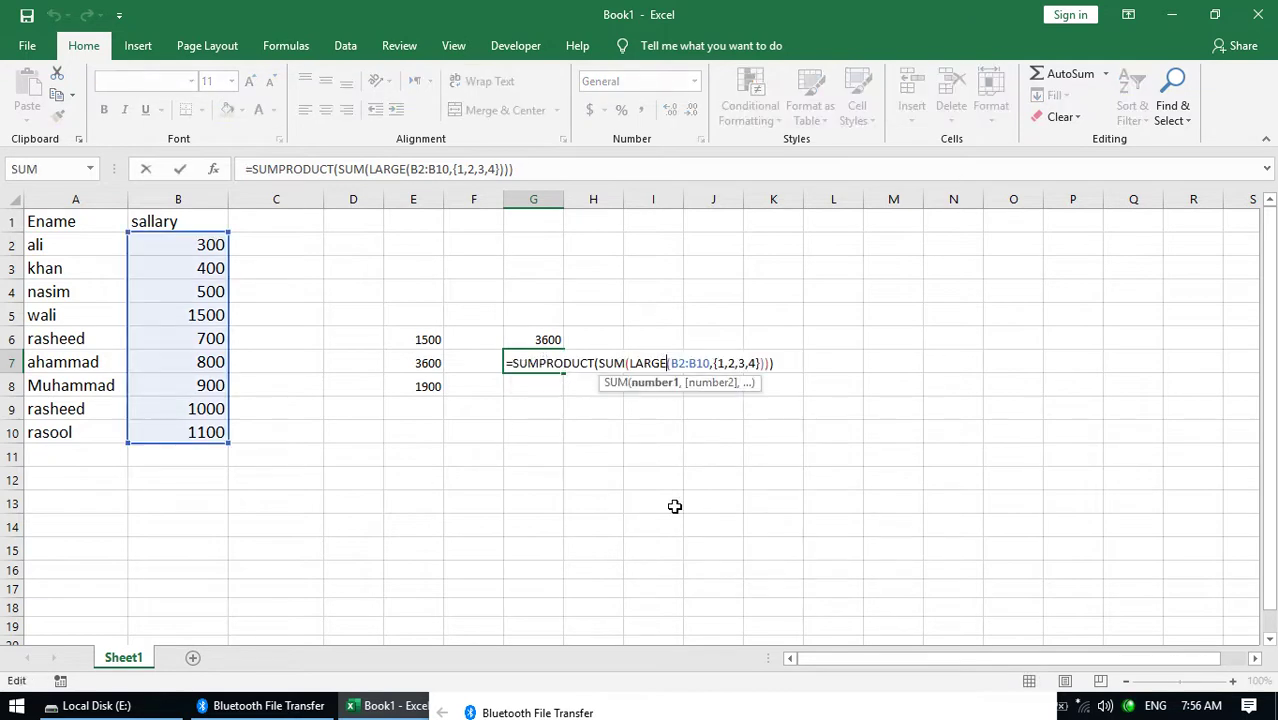
key("BackSpace")
key("BackSpace")
key("BackSpace")
key("BackSpace")
key("BackSpace")
key("BackSpace")
type("small(")
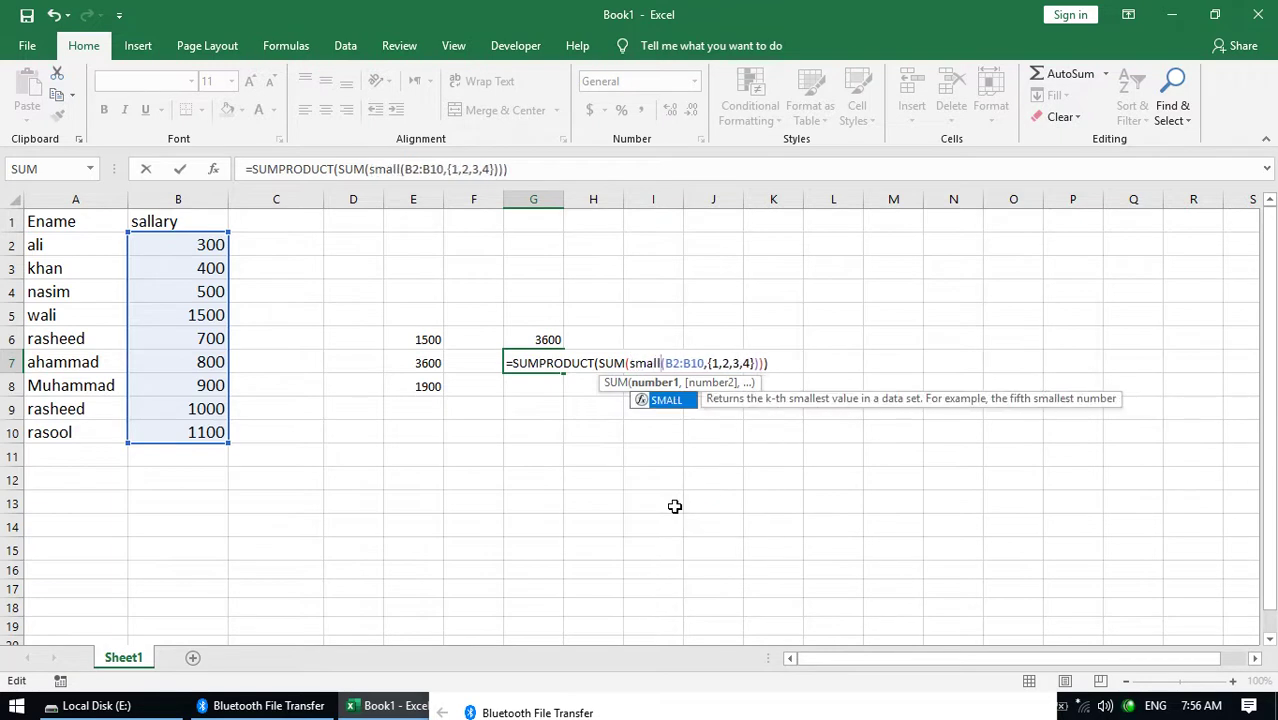
key("ctrl+shift+Return")
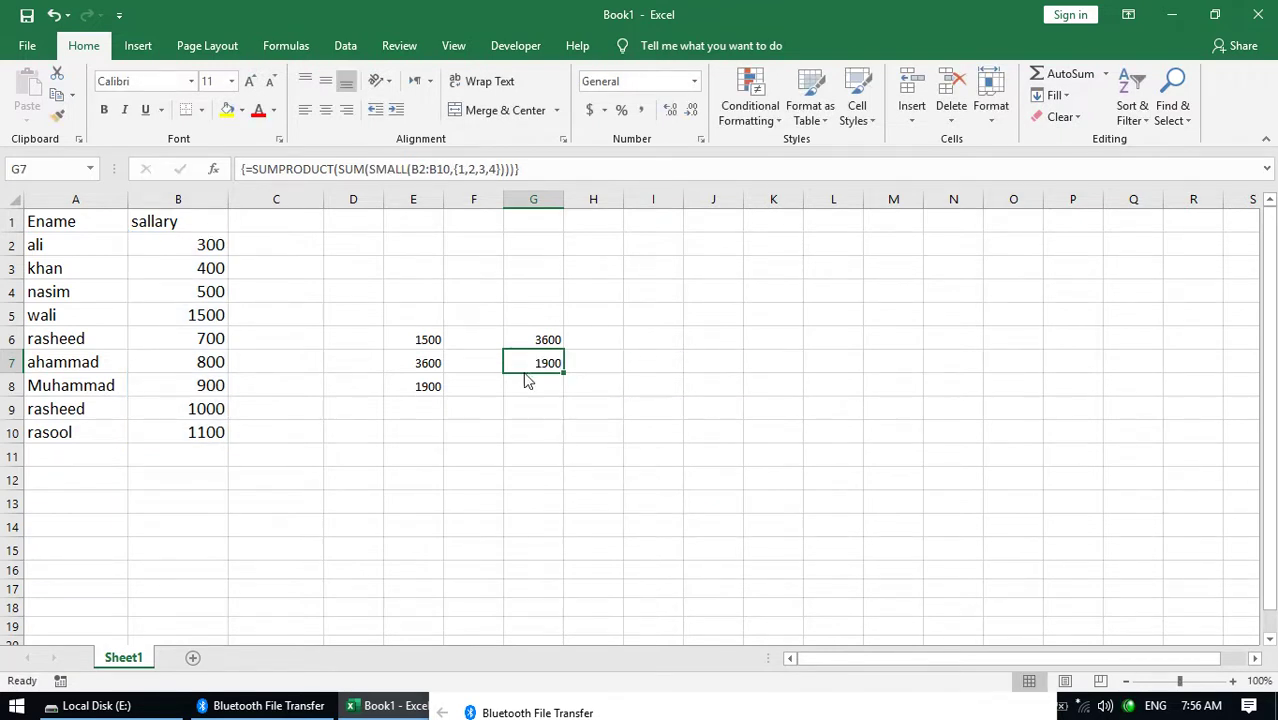